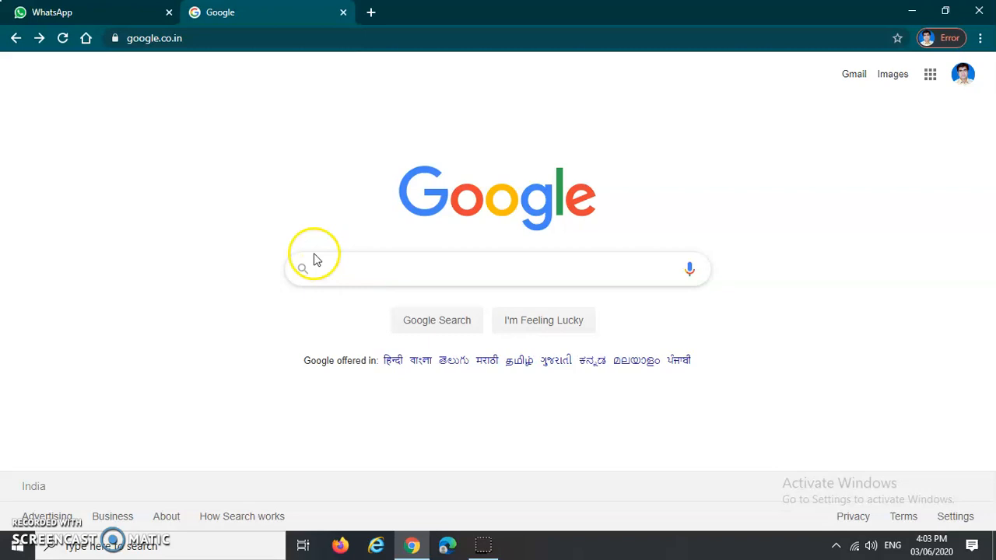
# Search Google for RCMS.
pyautogui.click(365, 269)
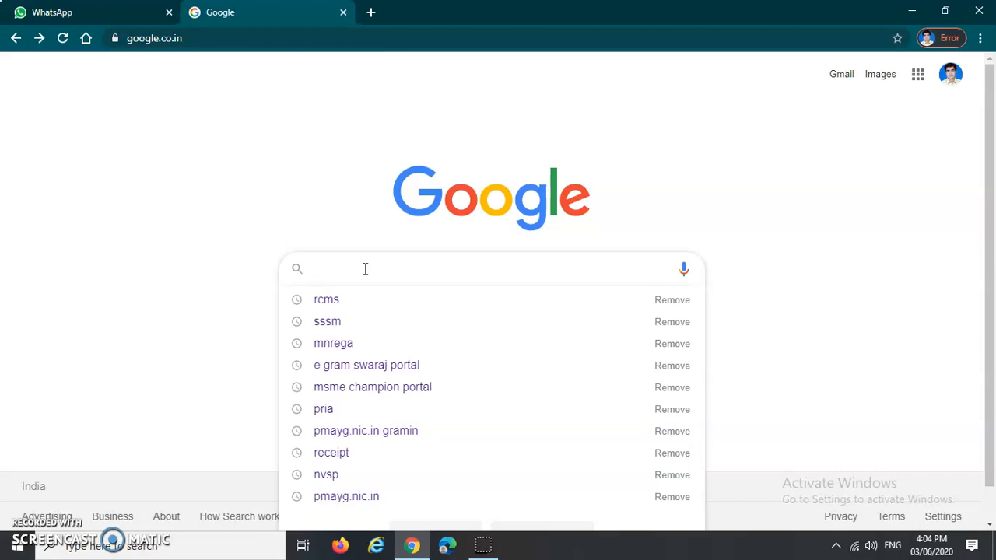
pyautogui.click(339, 217)
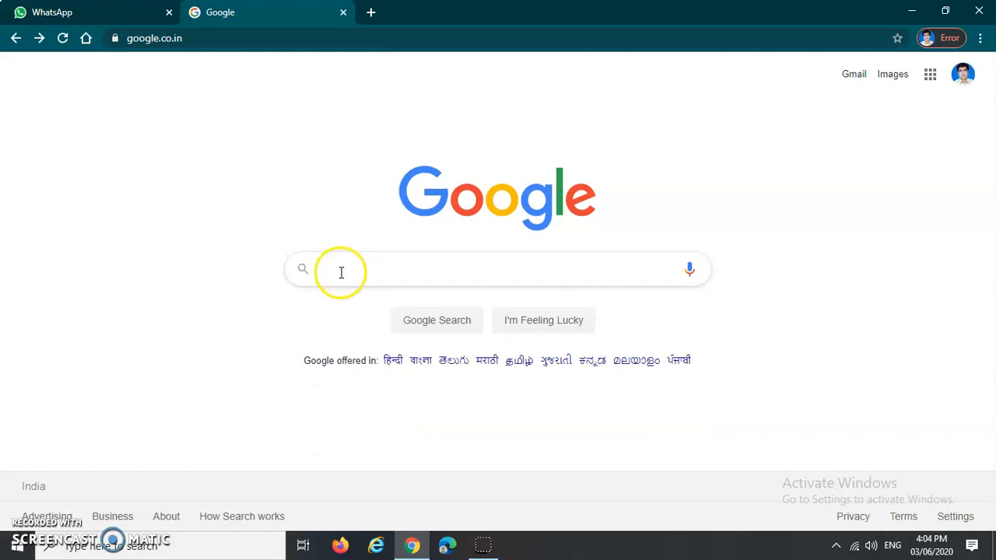
pyautogui.click(340, 272)
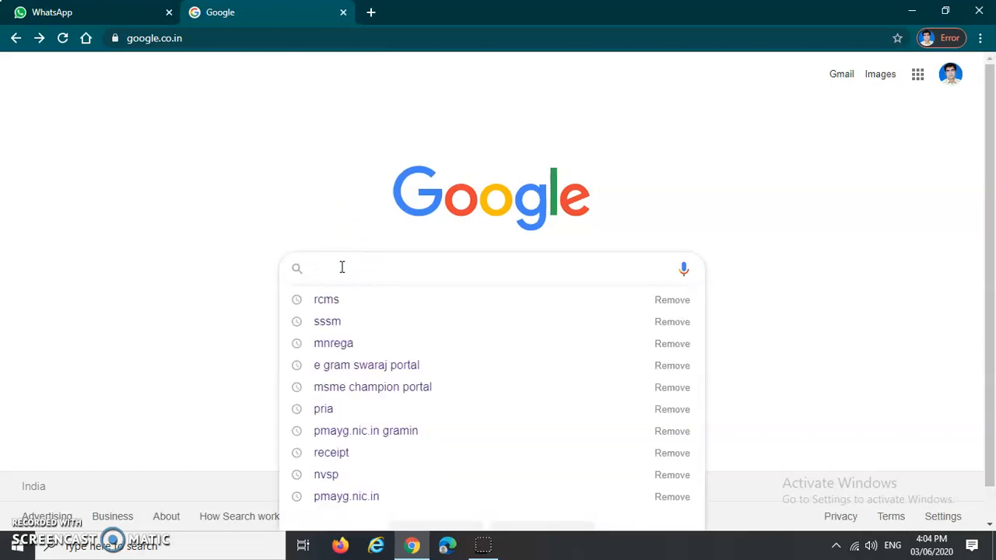
pyautogui.click(347, 270)
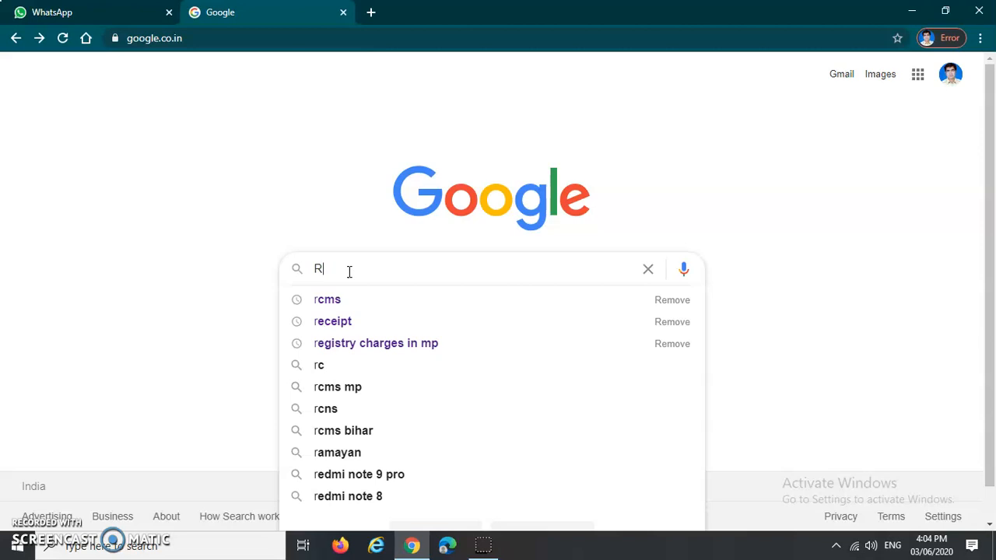
pyautogui.write('CMS')
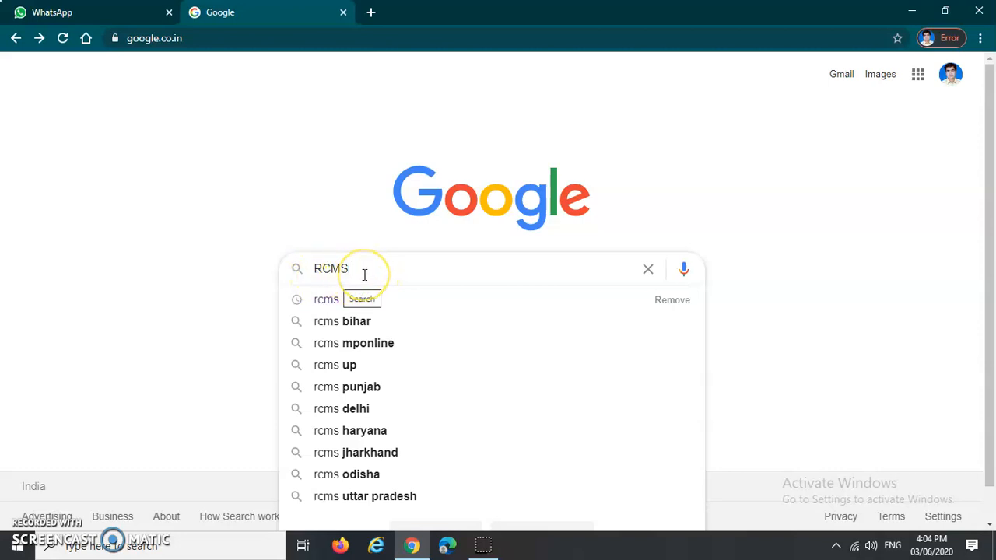
pyautogui.press('Return')
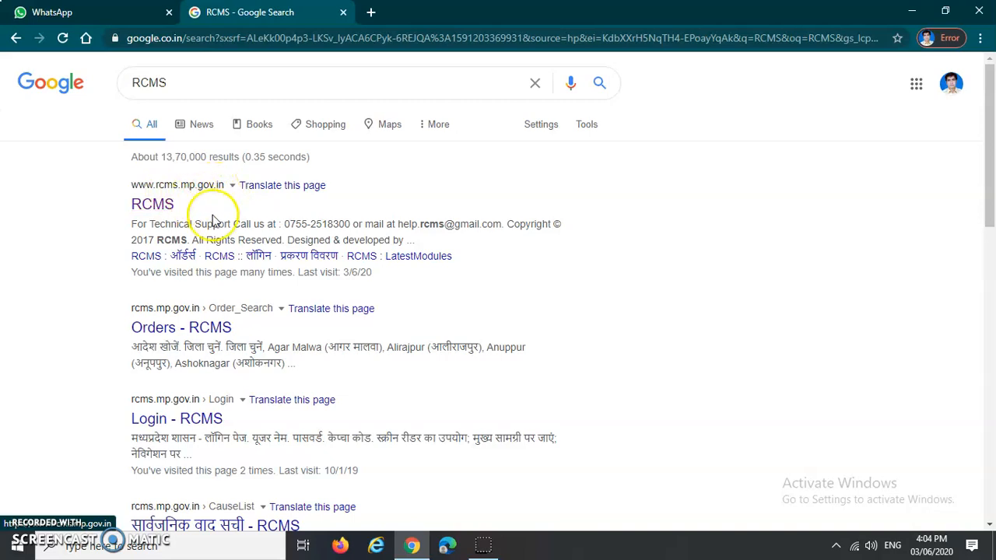
pyautogui.moveTo(120, 202); pyautogui.dragTo(223, 187)
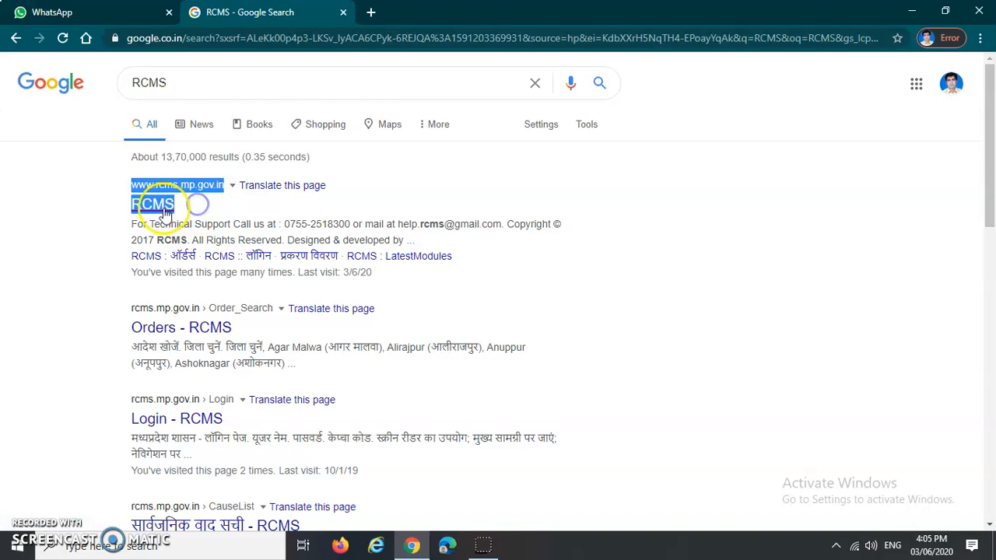
pyautogui.click(116, 229)
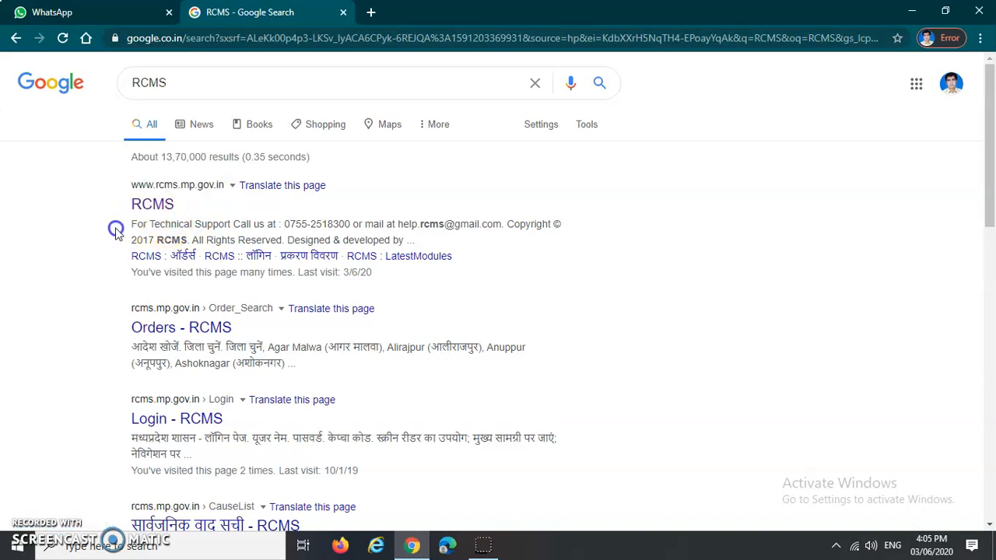
pyautogui.click(154, 211)
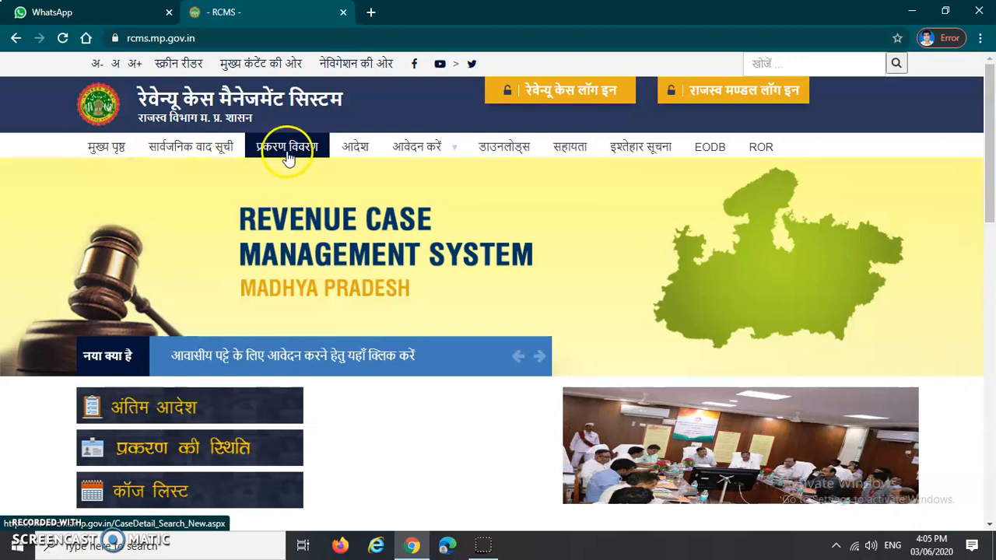
# Open the BPL application form (बी.पी.एल. आवेदन) from the site's online application options (आवेदन करें).
pyautogui.moveTo(391, 147)
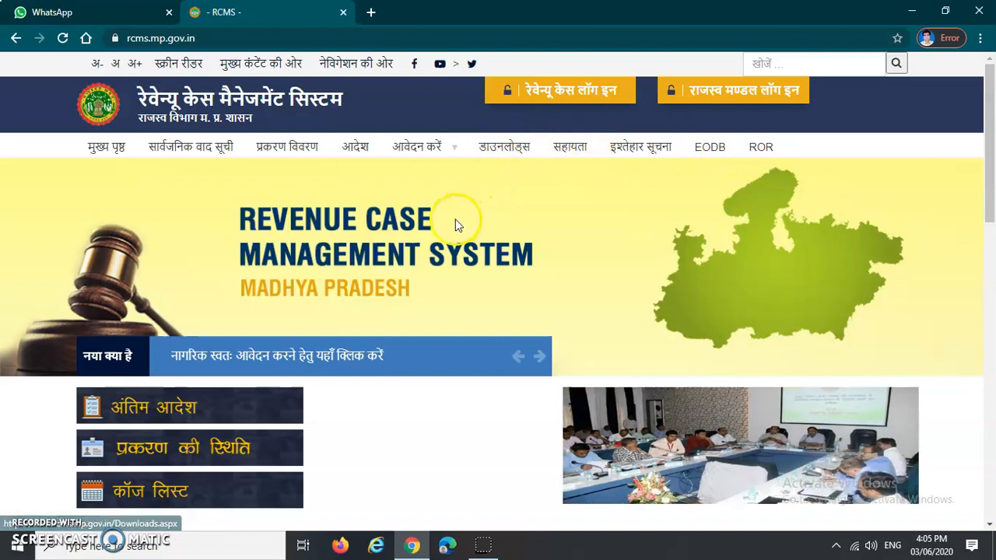
pyautogui.moveTo(438, 145)
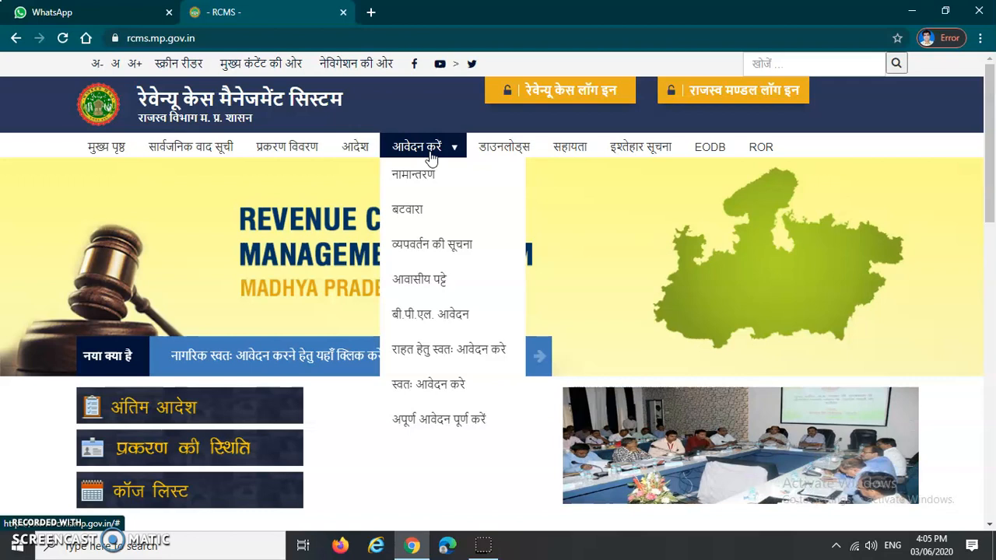
pyautogui.click(435, 181)
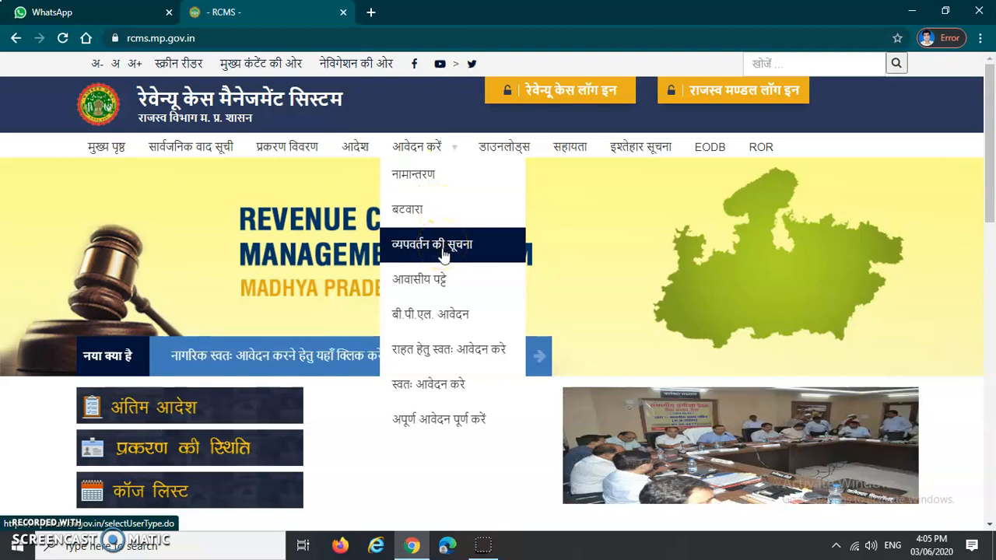
pyautogui.click(450, 285)
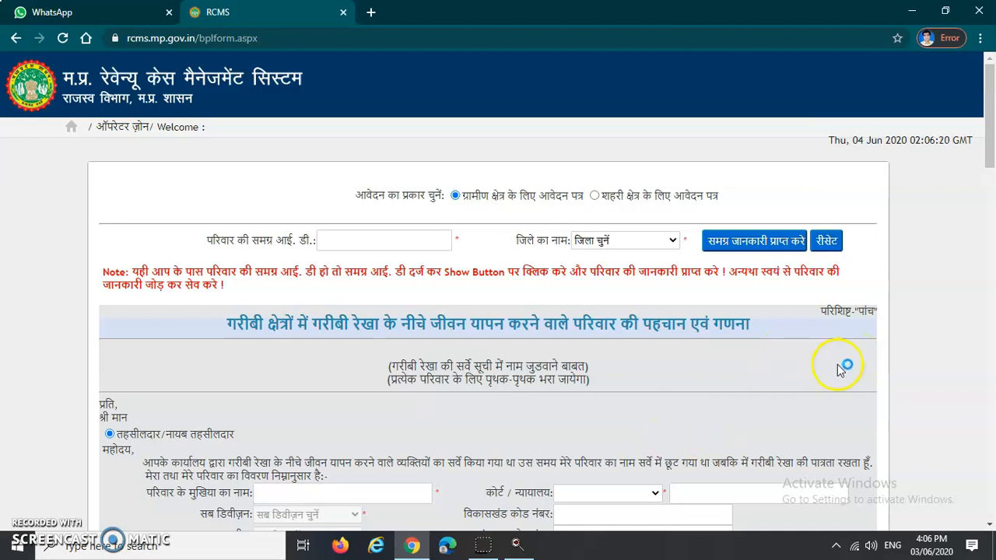
pyautogui.scroll(-1, 832, 370)
pyautogui.scroll(1, 831, 370)
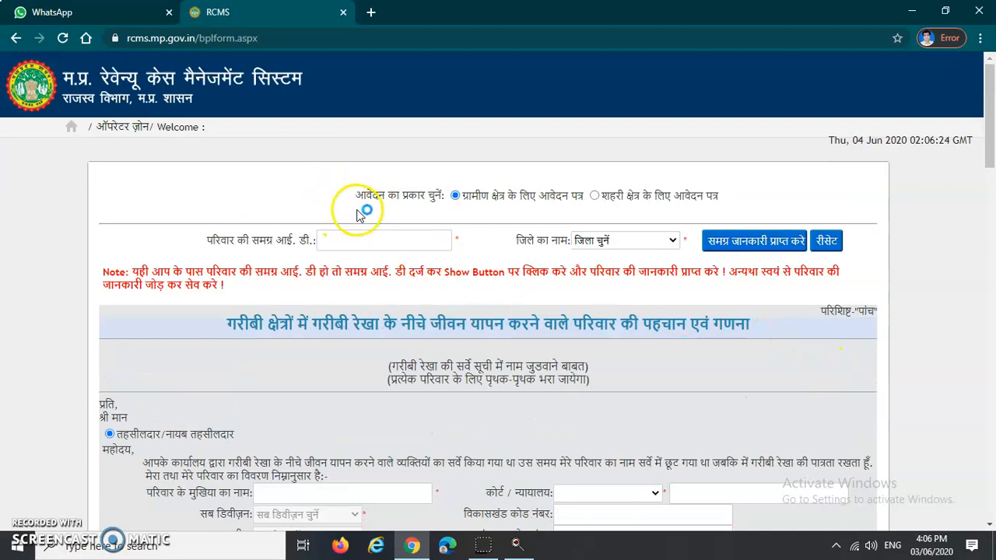
# Preview the urban-area (शहरी क्षेत्र) application form and return to the rural-area (ग्रामीण क्षेत्र) form.
pyautogui.scroll(-1, 359, 214)
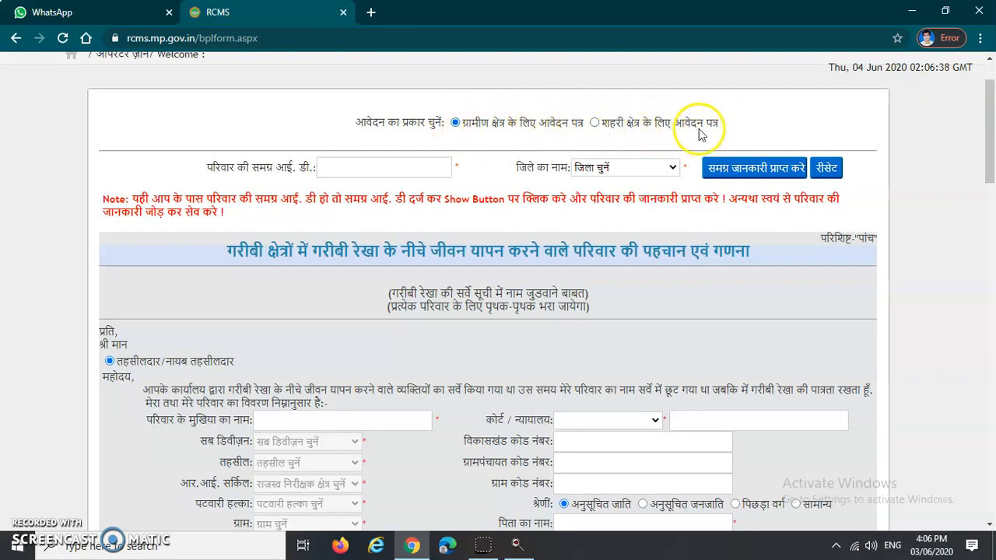
pyautogui.click(596, 124)
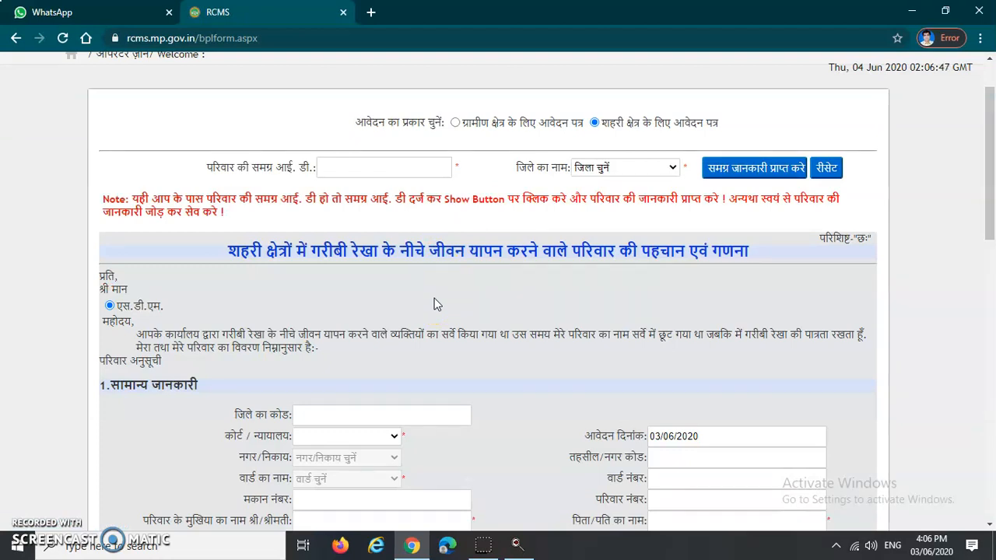
pyautogui.scroll(-1, 434, 304)
pyautogui.scroll(1, 434, 303)
pyautogui.click(455, 123)
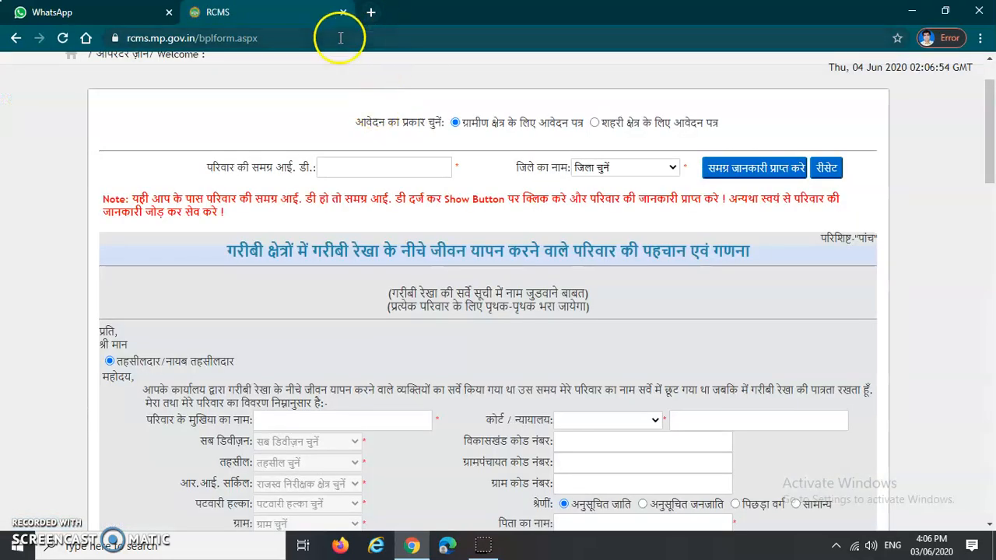
# Examine the family Samagra ID field and the red note about fetching or manually adding the family's details.
pyautogui.click(212, 169)
pyautogui.moveTo(212, 169); pyautogui.dragTo(311, 166)
pyautogui.click(251, 178)
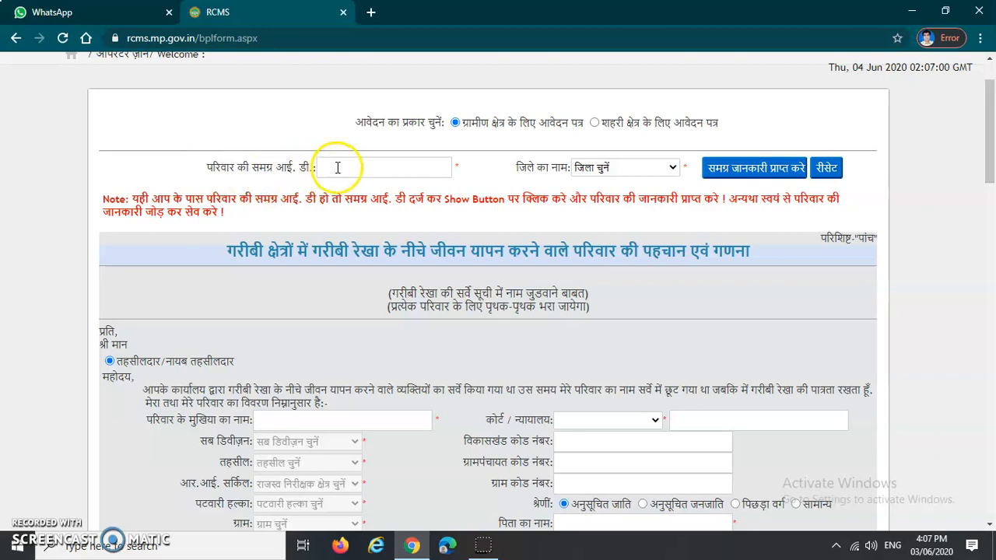
pyautogui.click(336, 168)
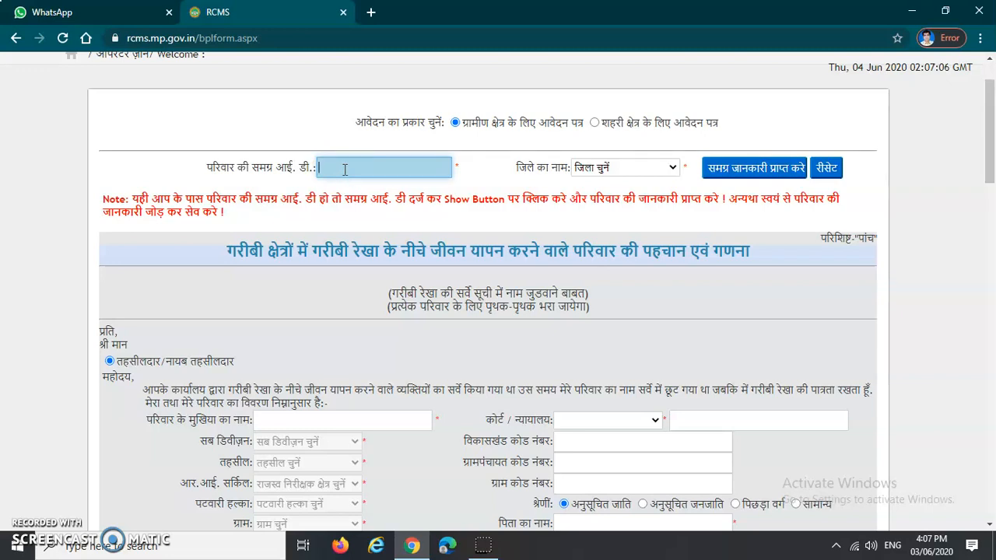
pyautogui.click(358, 169)
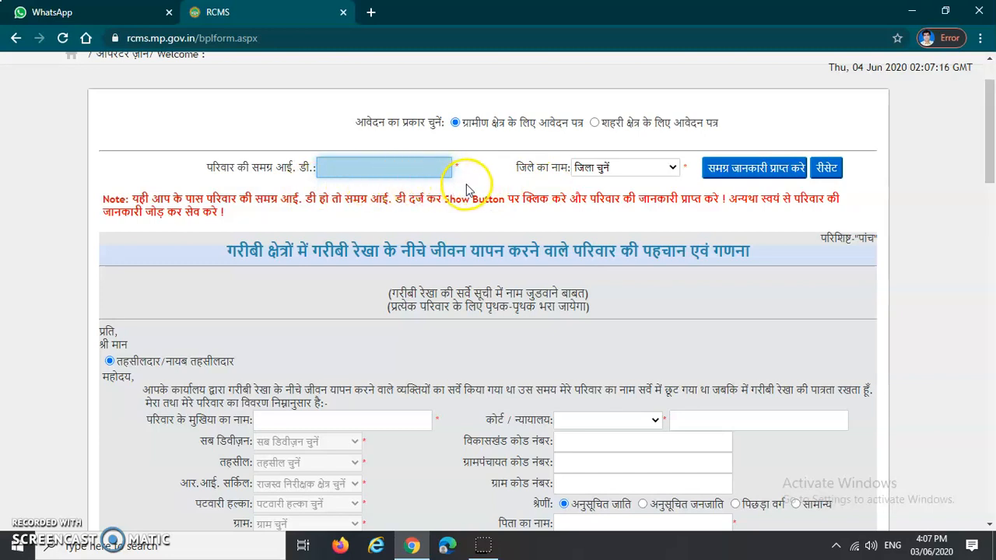
pyautogui.click(407, 171)
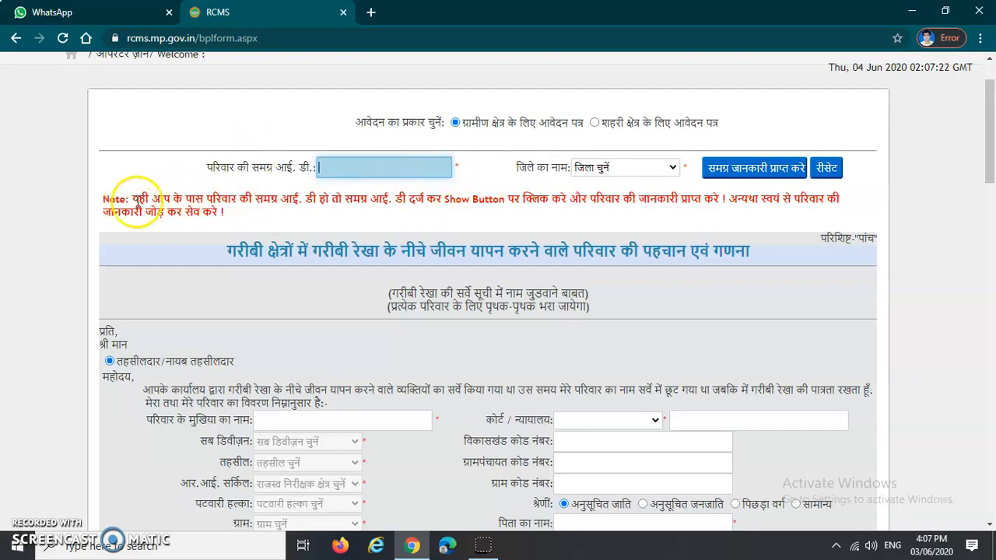
pyautogui.doubleClick(114, 200)
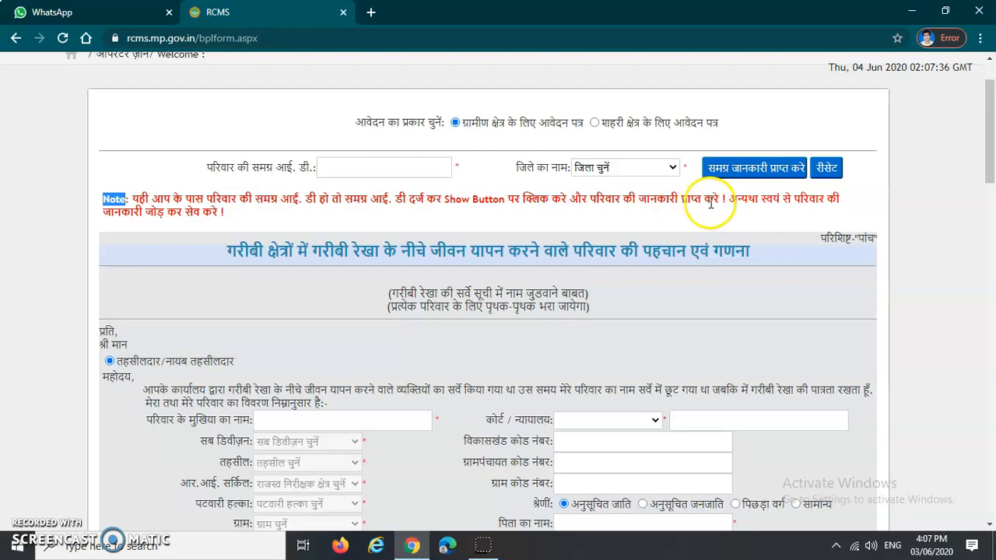
pyautogui.moveTo(731, 200); pyautogui.dragTo(752, 200)
pyautogui.click(756, 218)
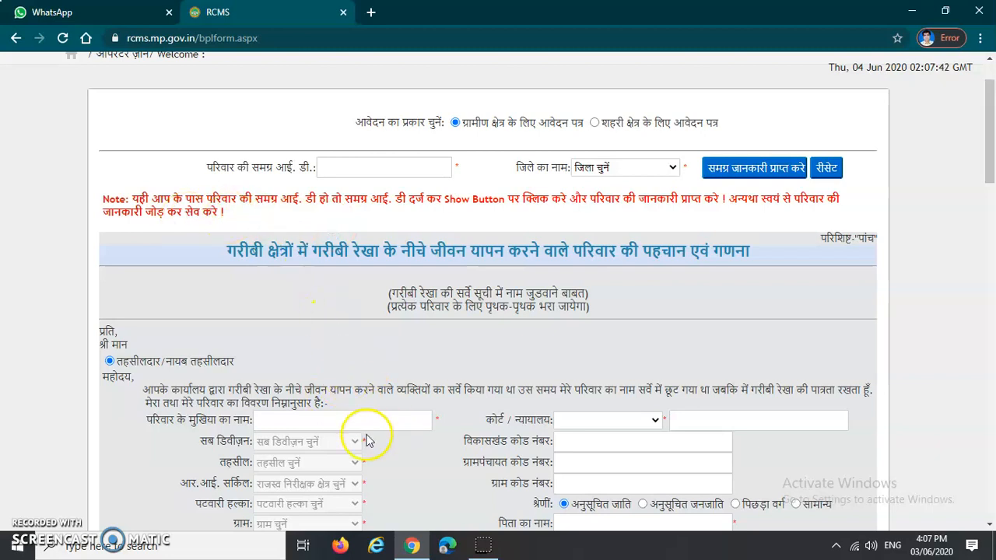
# Set the district name (जिले का नाम) to Bhopal (भोपाल) in the rural BPL form.
pyautogui.click(346, 167)
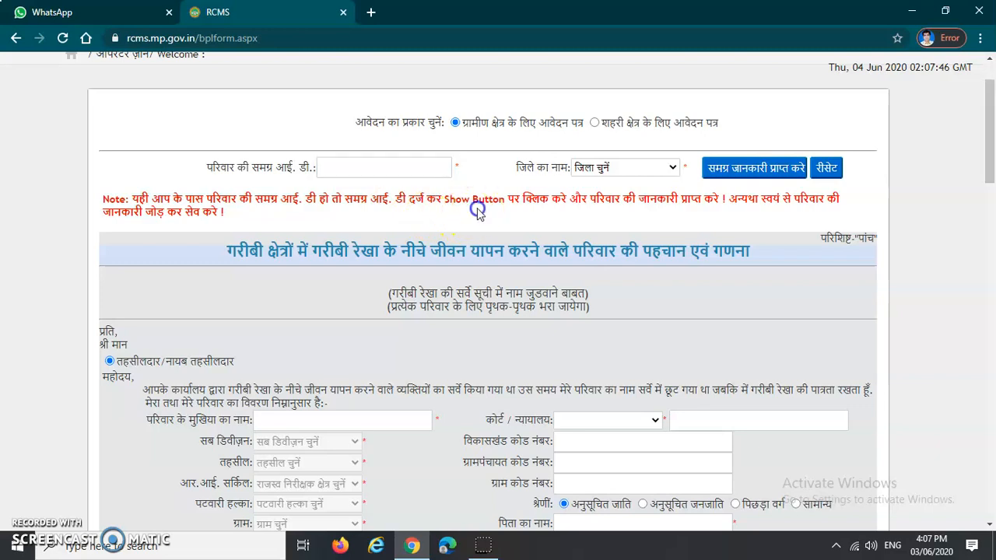
pyautogui.doubleClick(524, 168)
pyautogui.click(582, 180)
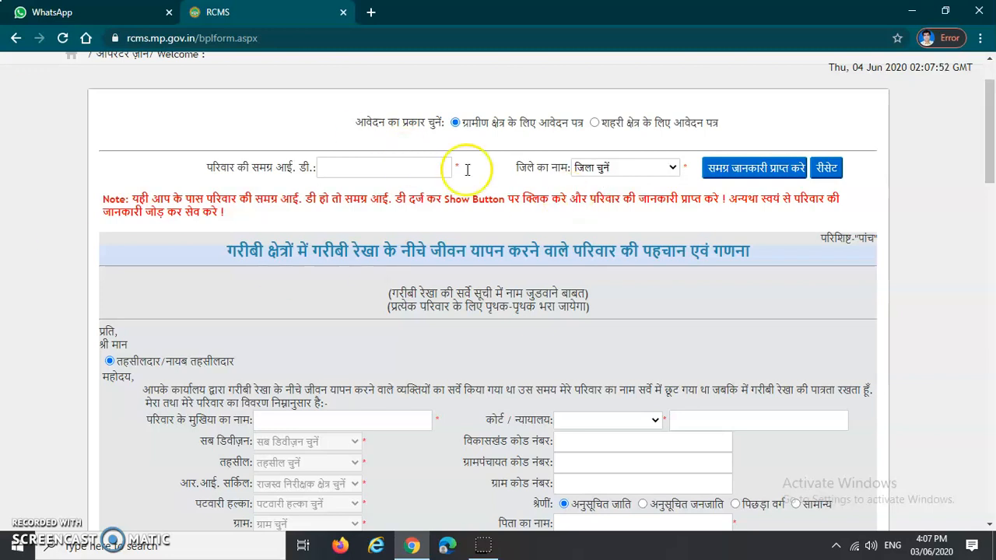
pyautogui.click(605, 171)
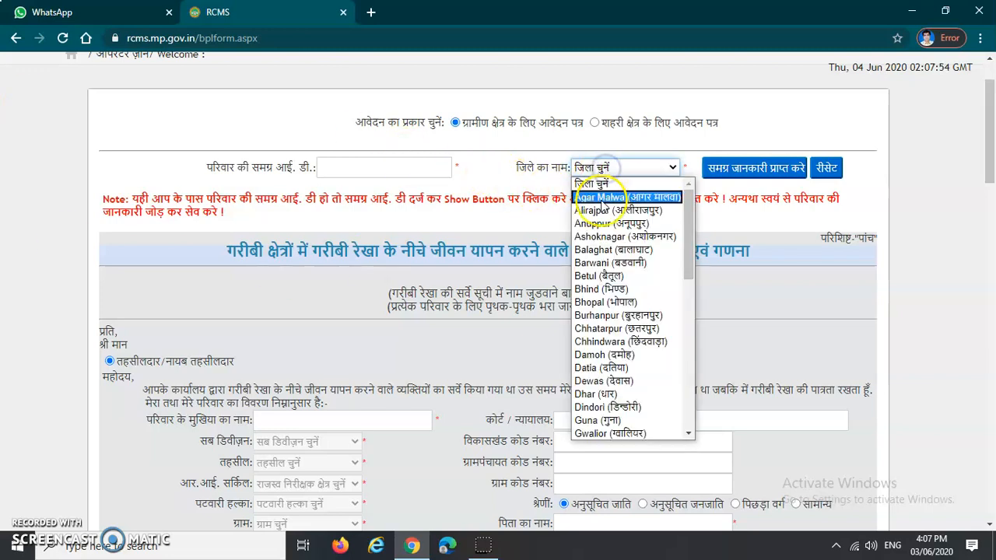
pyautogui.click(612, 301)
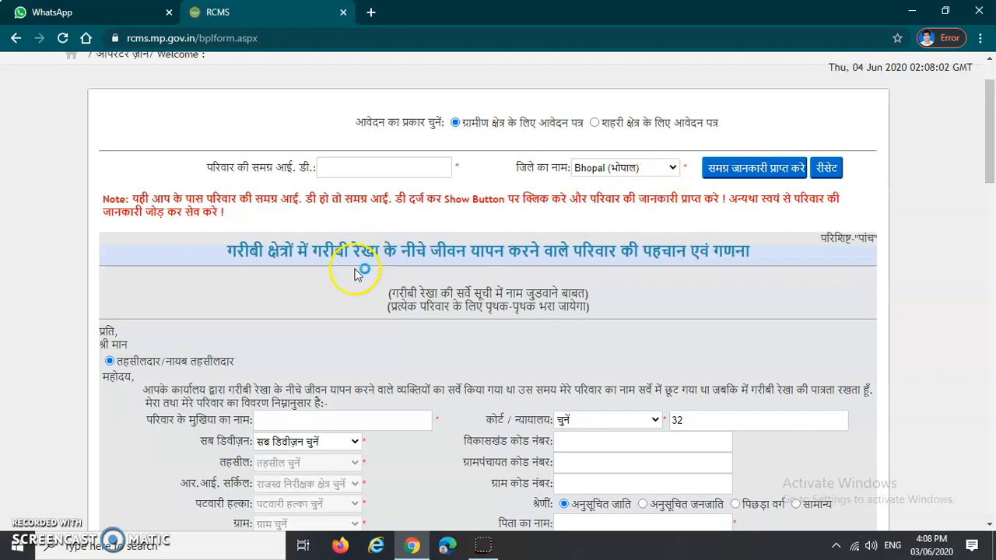
# Read through the rural form's heading, its subtitle about adding names to the survey list, and the applicant's declaration to the Tehsildar.
pyautogui.moveTo(225, 251); pyautogui.dragTo(757, 251)
pyautogui.click(727, 296)
pyautogui.scroll(-2, 658, 289)
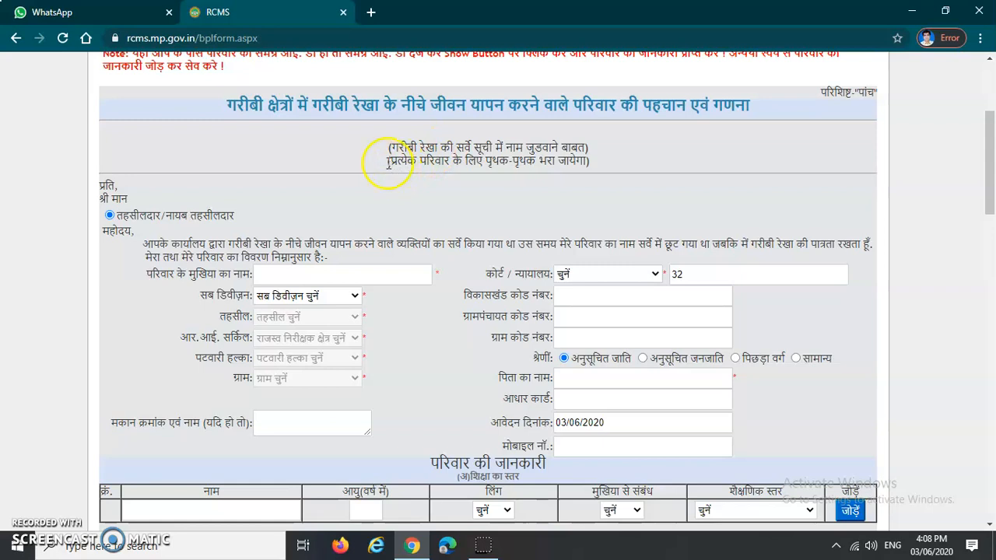
pyautogui.moveTo(381, 149); pyautogui.dragTo(598, 160)
pyautogui.click(466, 204)
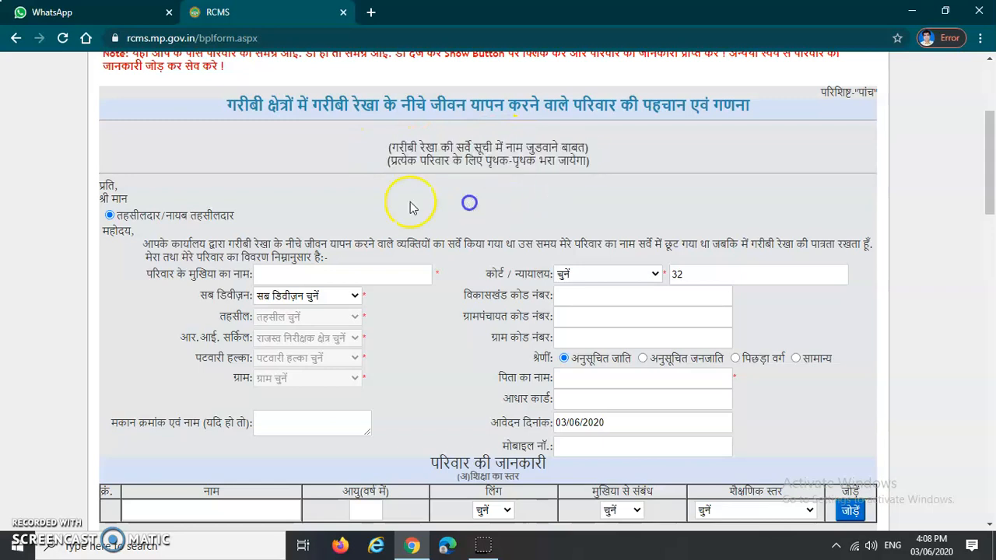
pyautogui.scroll(-1, 378, 211)
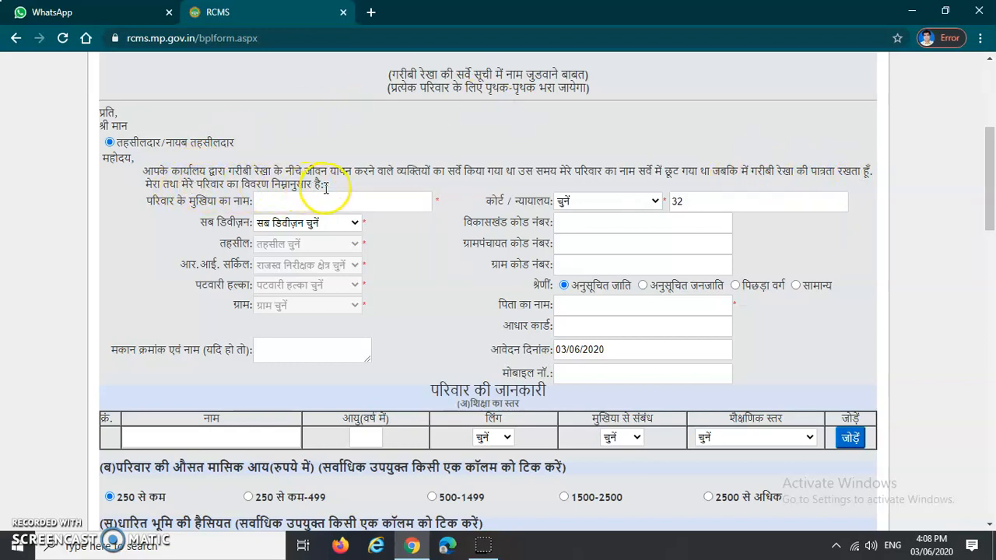
pyautogui.moveTo(145, 171); pyautogui.dragTo(858, 175)
pyautogui.click(707, 182)
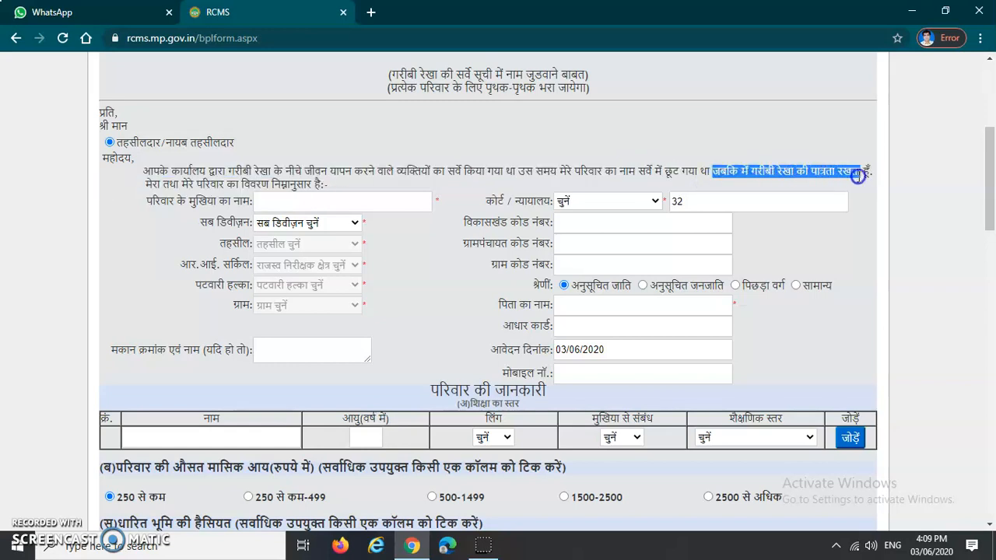
pyautogui.moveTo(145, 184); pyautogui.dragTo(354, 189)
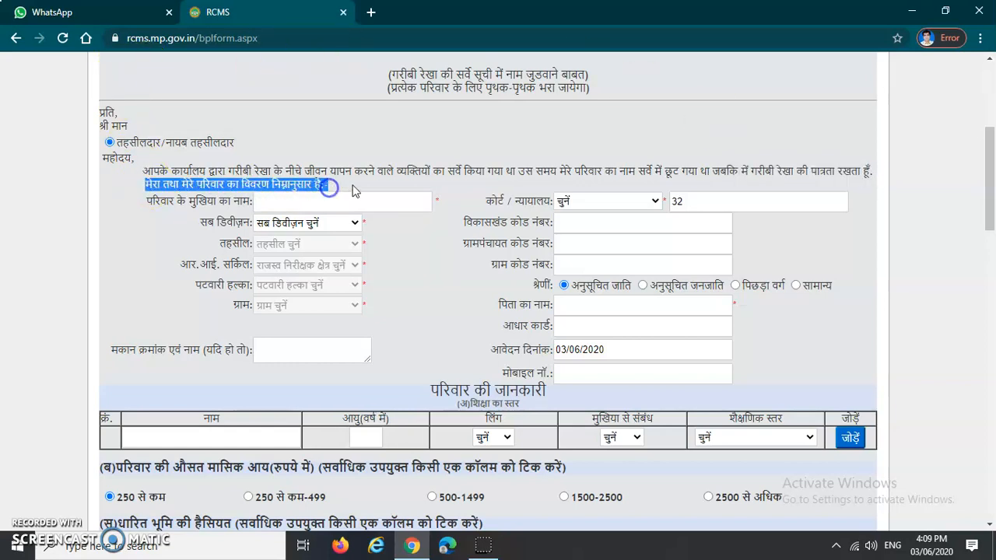
pyautogui.click(352, 188)
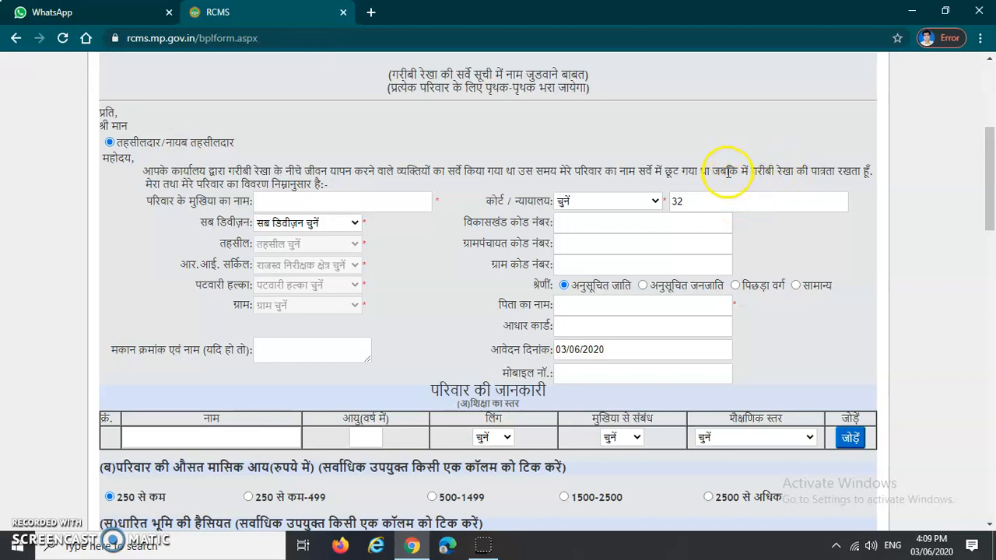
pyautogui.moveTo(711, 170); pyautogui.dragTo(778, 164)
pyautogui.click(778, 175)
pyautogui.moveTo(714, 169); pyautogui.dragTo(860, 170)
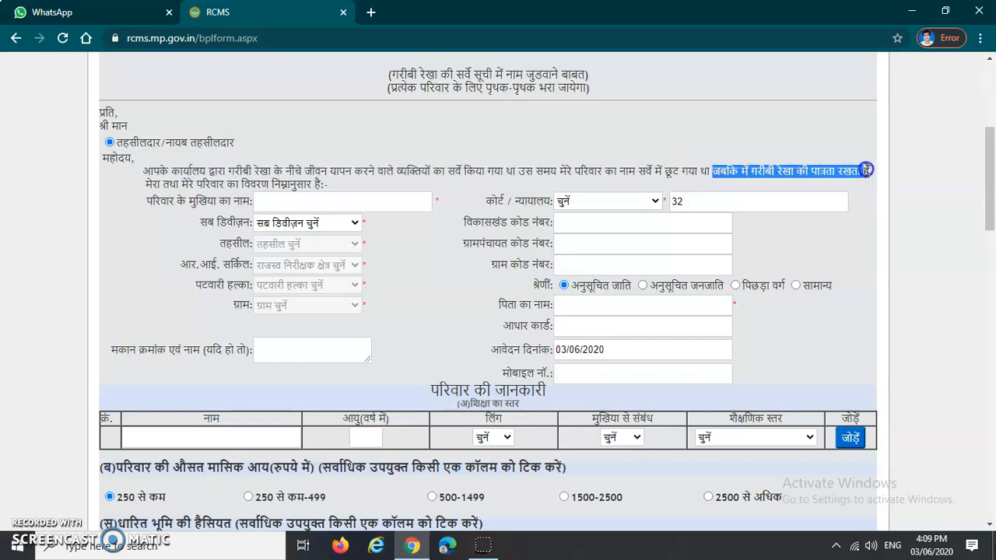
pyautogui.moveTo(146, 184); pyautogui.dragTo(204, 184)
pyautogui.click(149, 201)
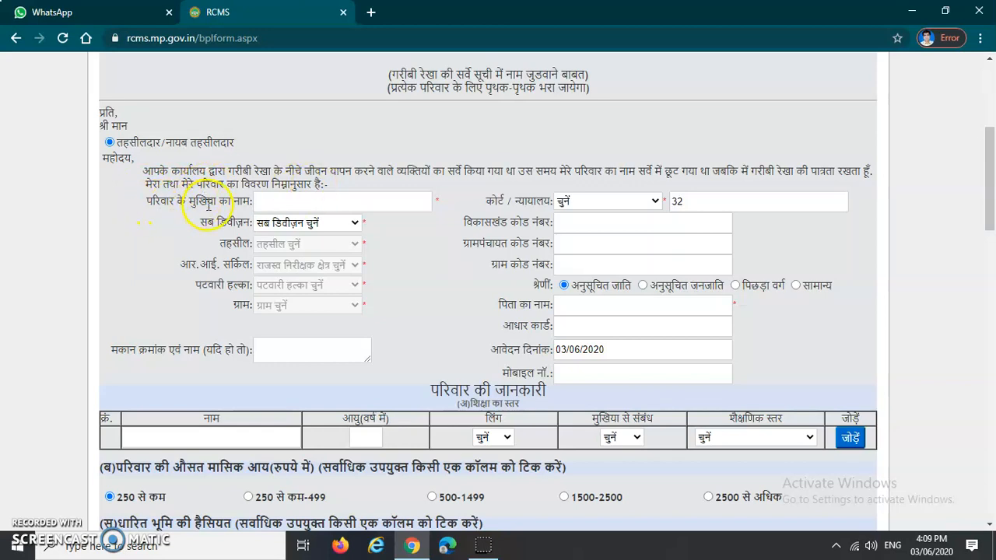
# Set the court (कोर्ट / न्यायालय) to तहसीलदार एमपी नगर in the applicant details.
pyautogui.click(285, 203)
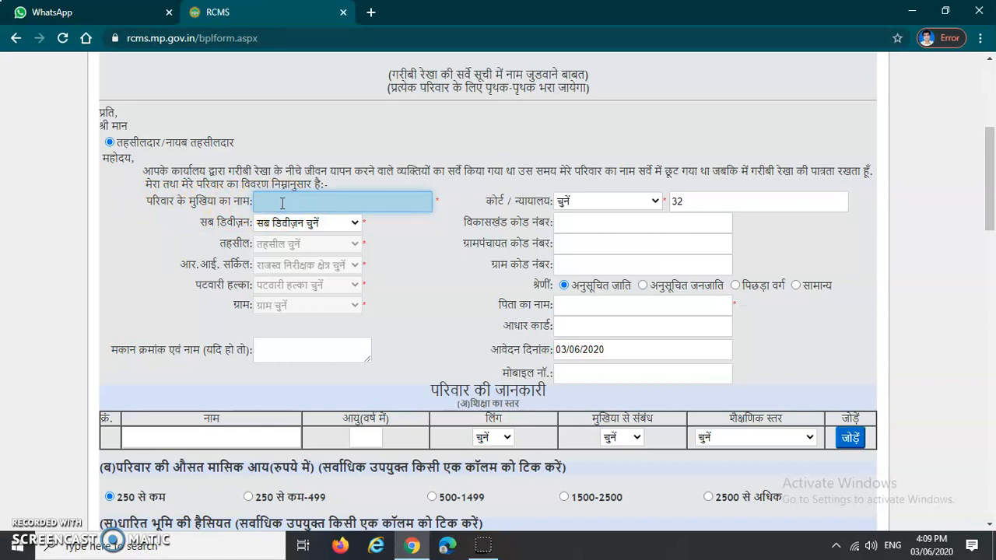
pyautogui.click(303, 204)
pyautogui.click(278, 201)
pyautogui.click(598, 204)
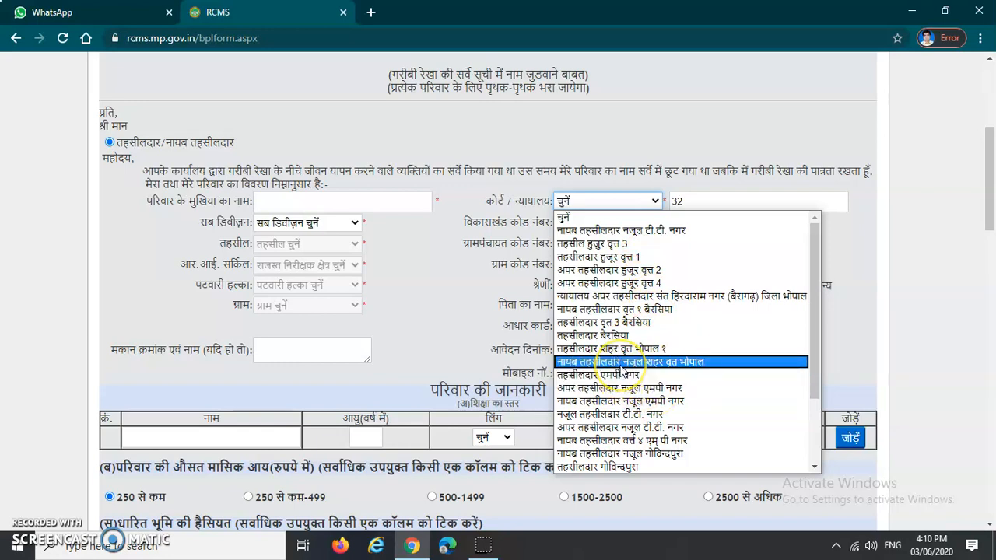
pyautogui.scroll(-2, 622, 371)
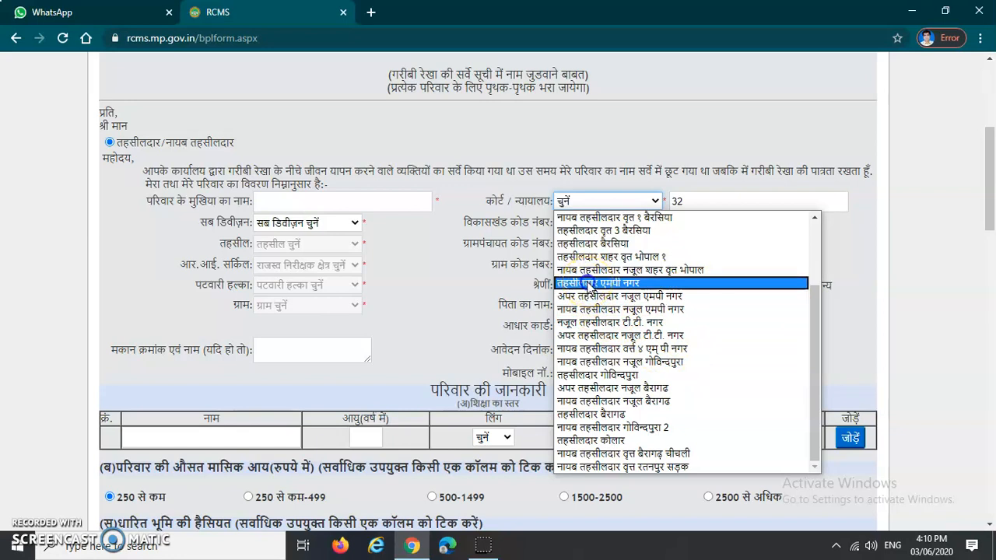
pyautogui.click(589, 284)
pyautogui.click(766, 255)
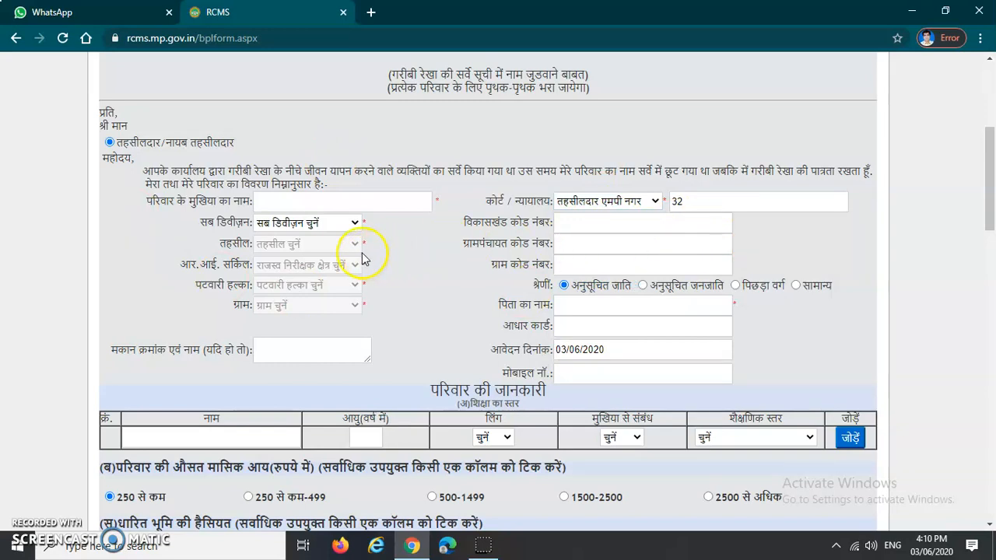
# Set both the sub-division (सब डिवीज़न) and the tehsil (तहसील) to एमपी नगर.
pyautogui.moveTo(197, 224); pyautogui.dragTo(248, 224)
pyautogui.click(392, 241)
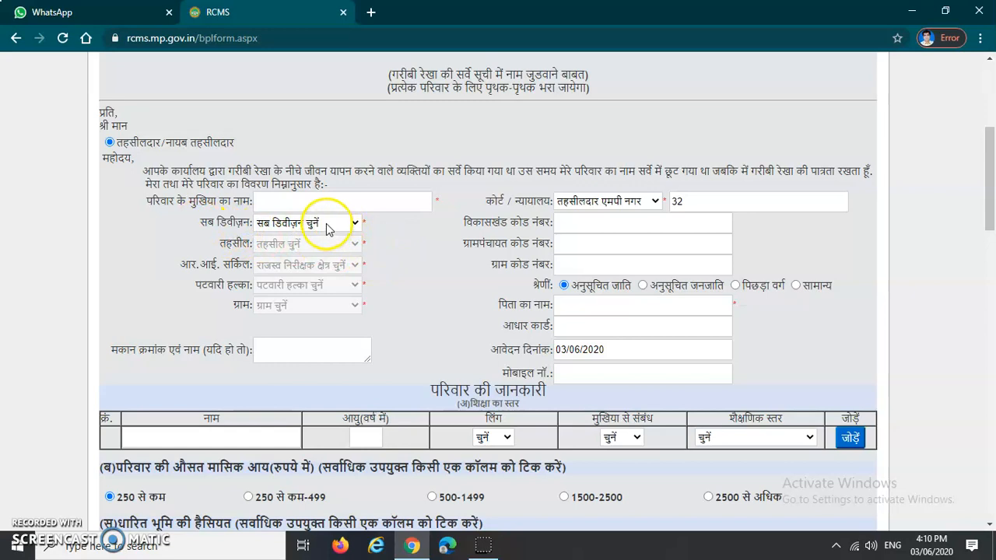
pyautogui.click(330, 223)
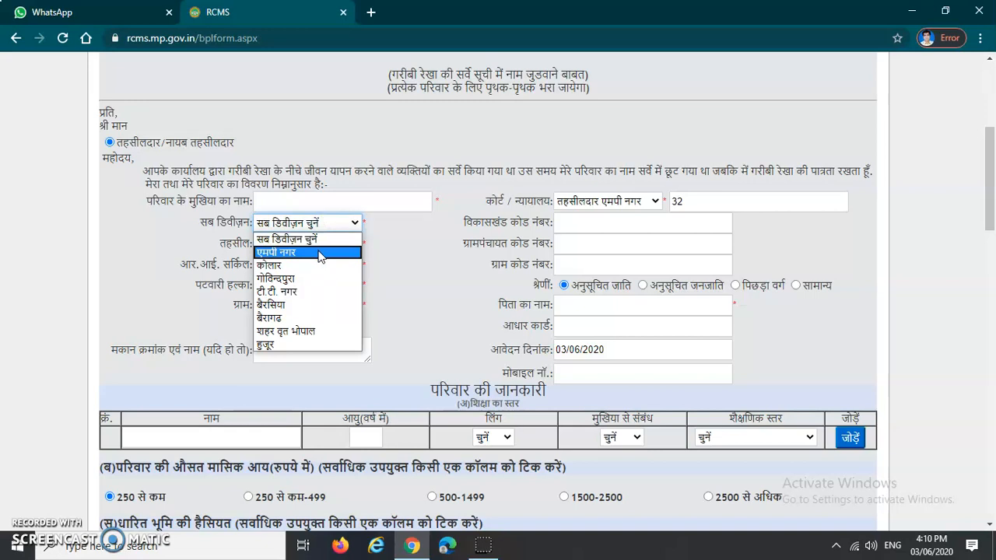
pyautogui.click(318, 256)
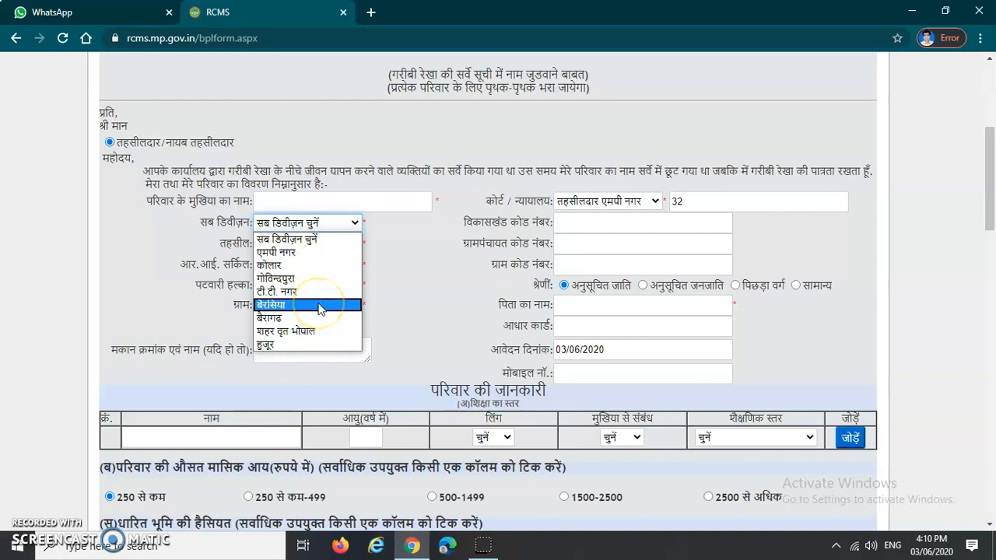
pyautogui.click(318, 254)
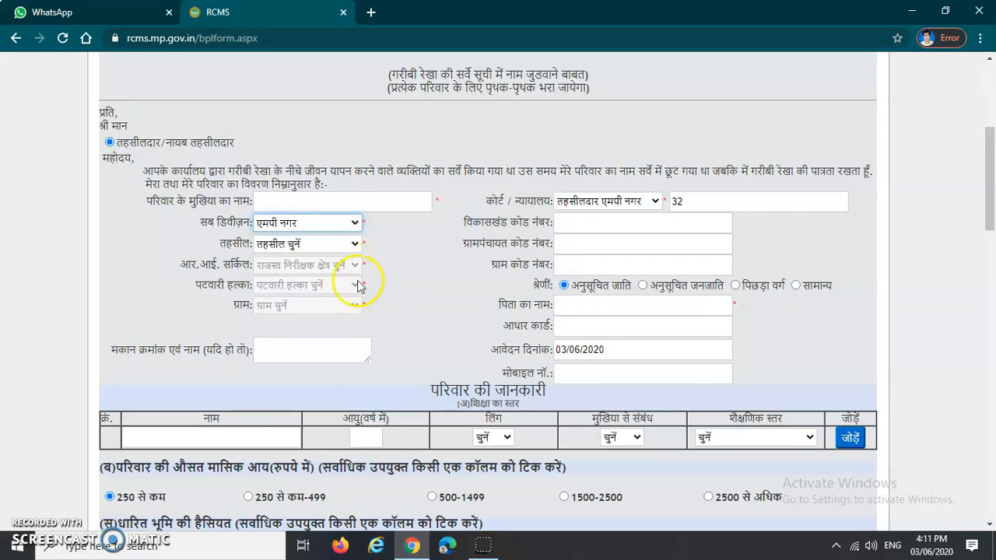
pyautogui.click(322, 244)
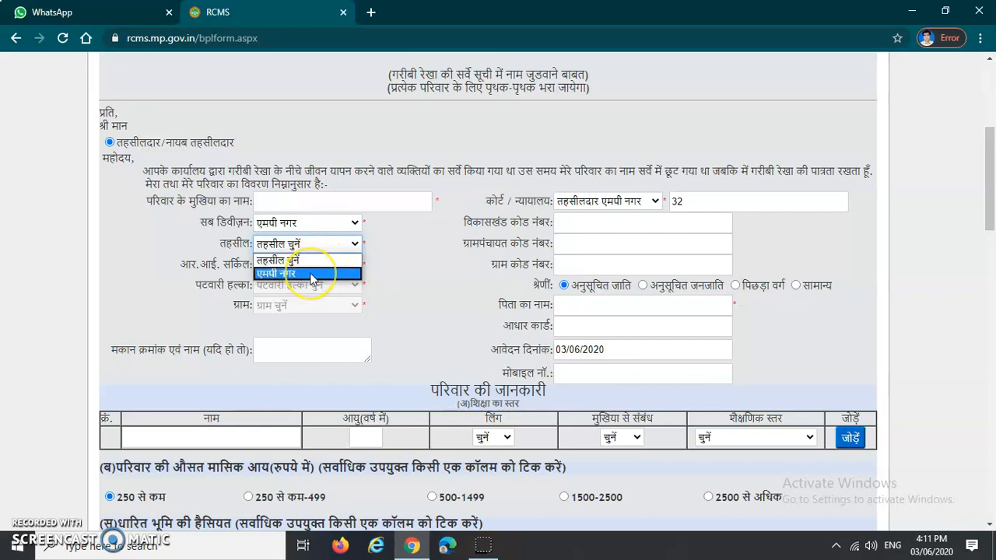
pyautogui.click(311, 273)
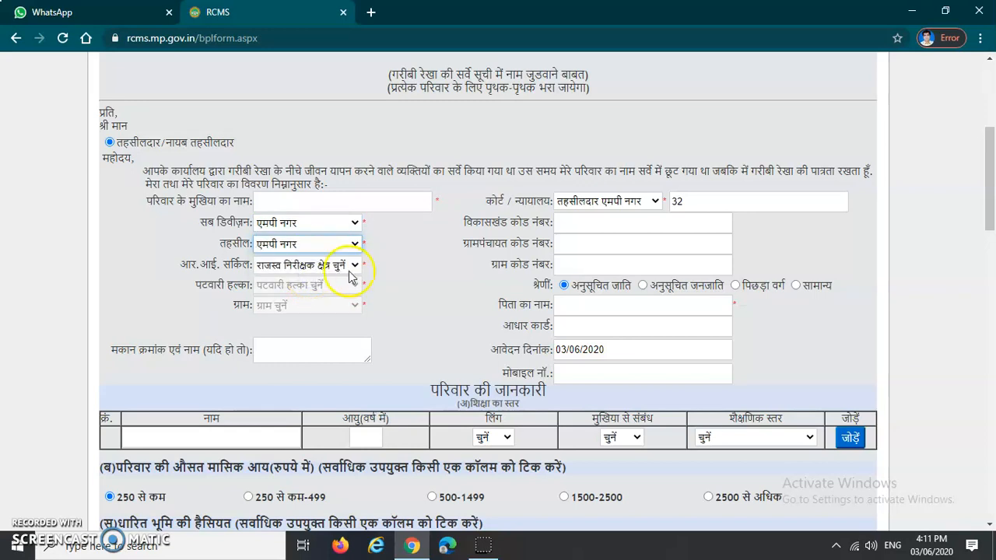
# Set the R.I. circle (आर.आई. सर्किल) and Patwari Halka (पटवारी हल्का) to एमपी नगर, and the village (ग्राम) to एम पी नगर.
pyautogui.click(317, 266)
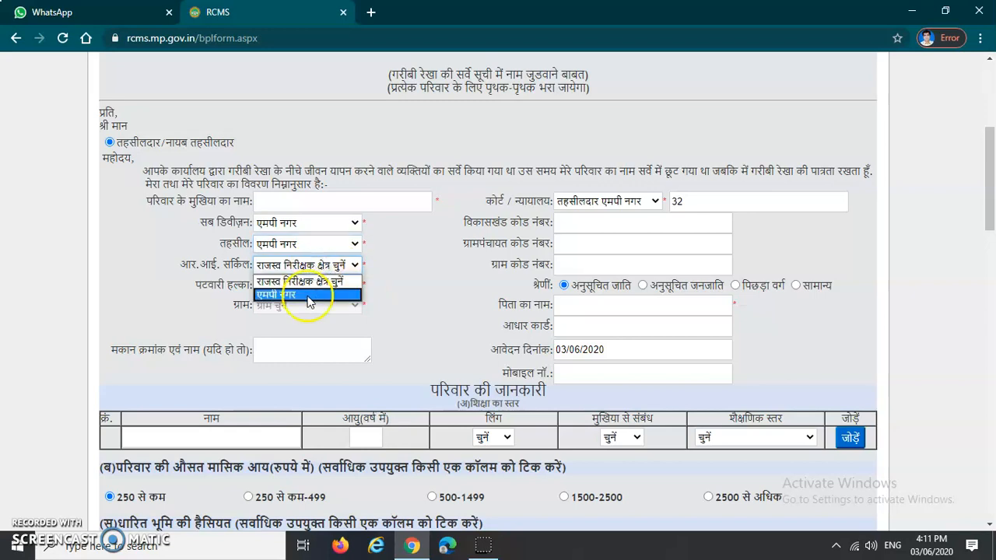
pyautogui.click(316, 296)
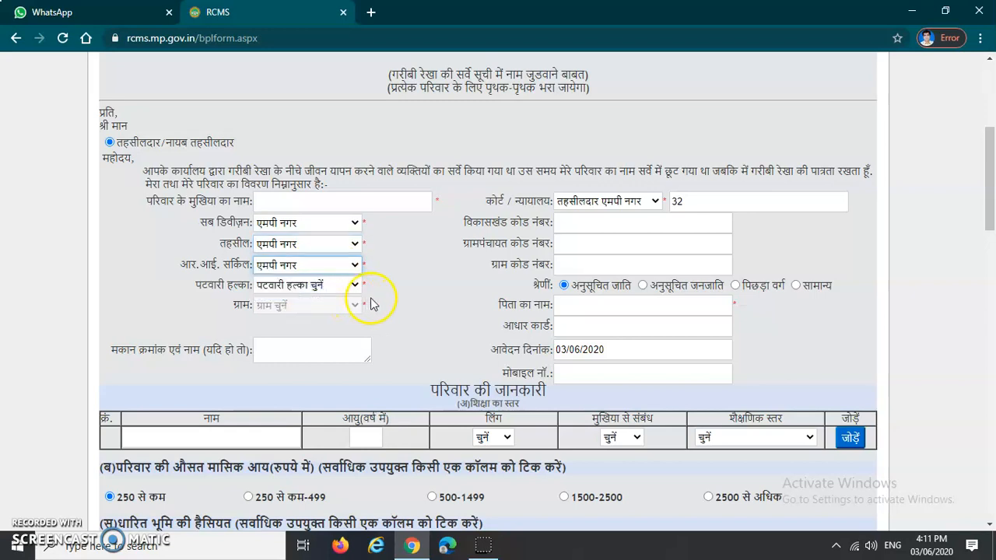
pyautogui.click(315, 285)
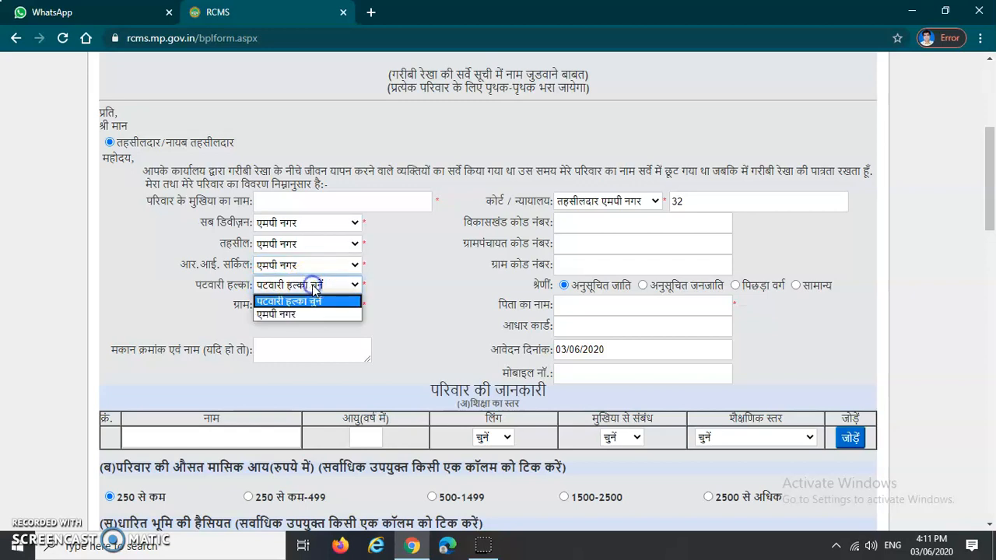
pyautogui.click(310, 309)
pyautogui.click(307, 310)
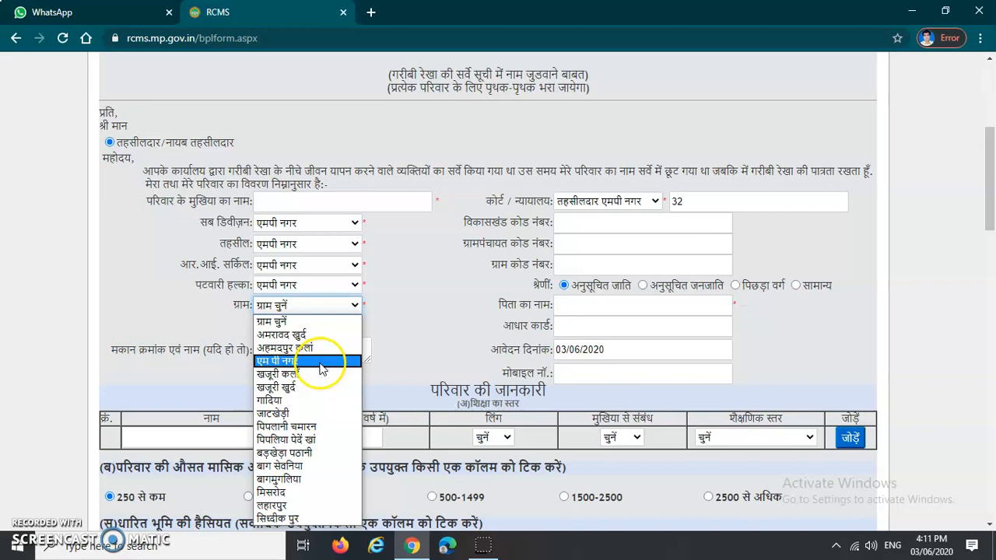
pyautogui.click(299, 362)
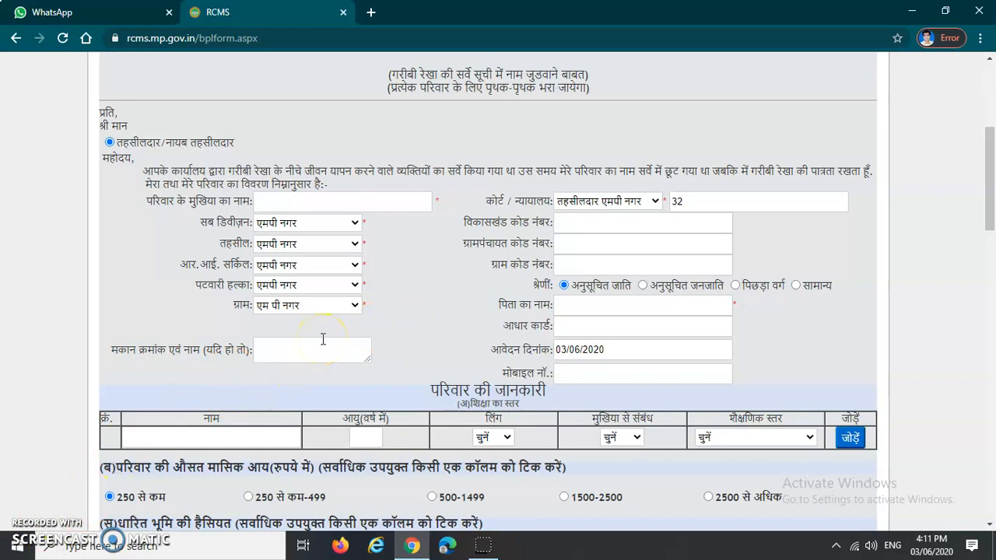
# Examine the block, gram panchayat and village code number fields and compare them with the required fields marked with red asterisks.
pyautogui.moveTo(462, 223); pyautogui.dragTo(534, 221)
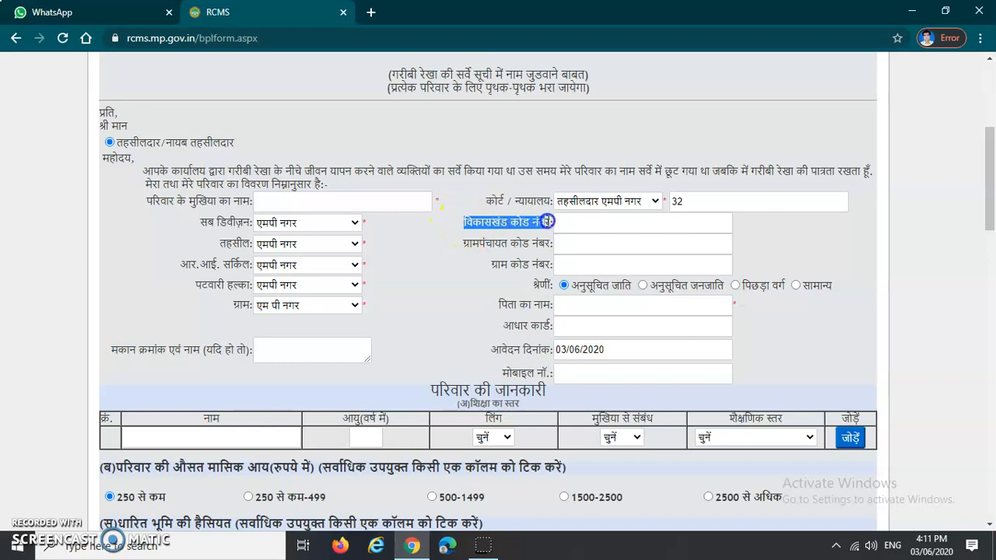
pyautogui.click(441, 248)
pyautogui.click(427, 238)
pyautogui.click(371, 224)
pyautogui.moveTo(364, 228); pyautogui.dragTo(366, 244)
pyautogui.click(376, 264)
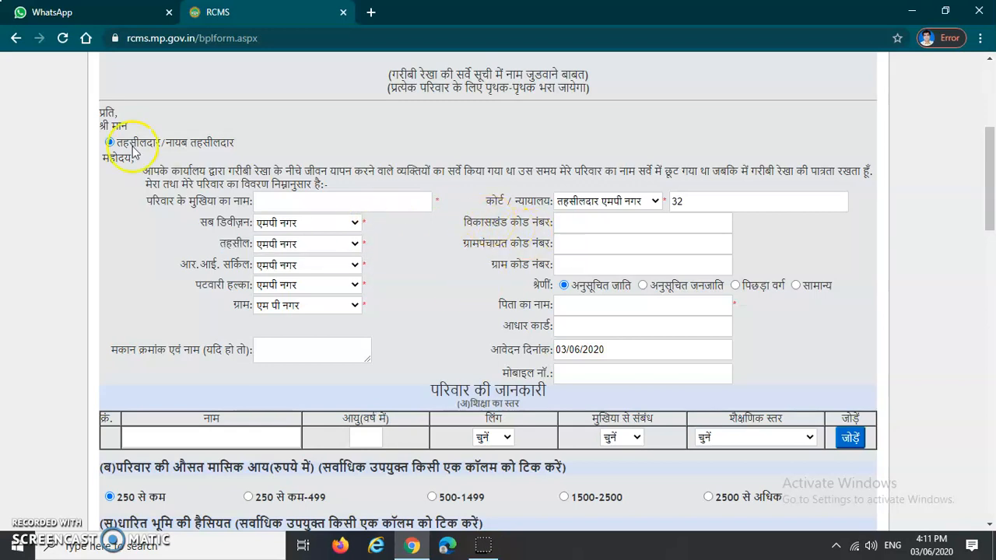
pyautogui.moveTo(469, 225); pyautogui.dragTo(549, 224)
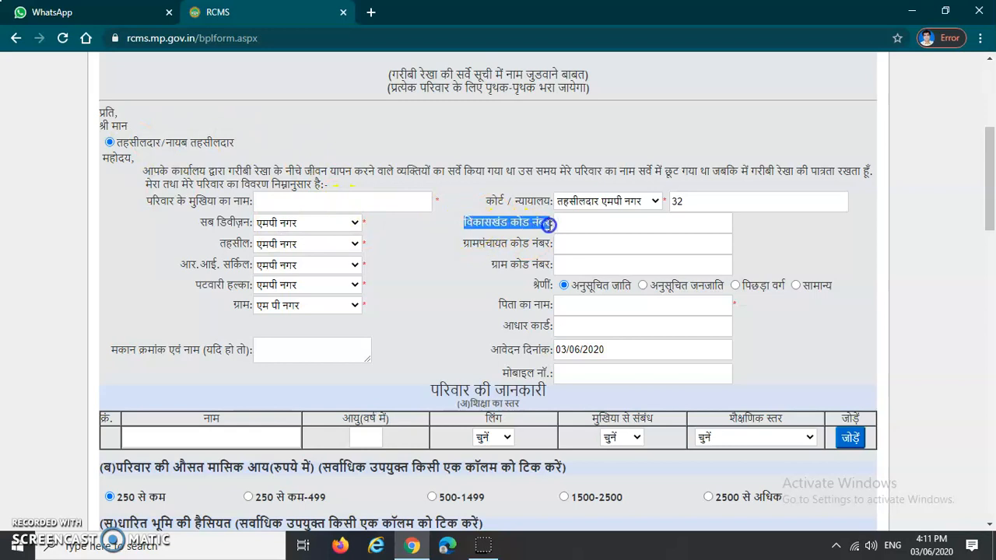
pyautogui.moveTo(463, 244); pyautogui.dragTo(551, 244)
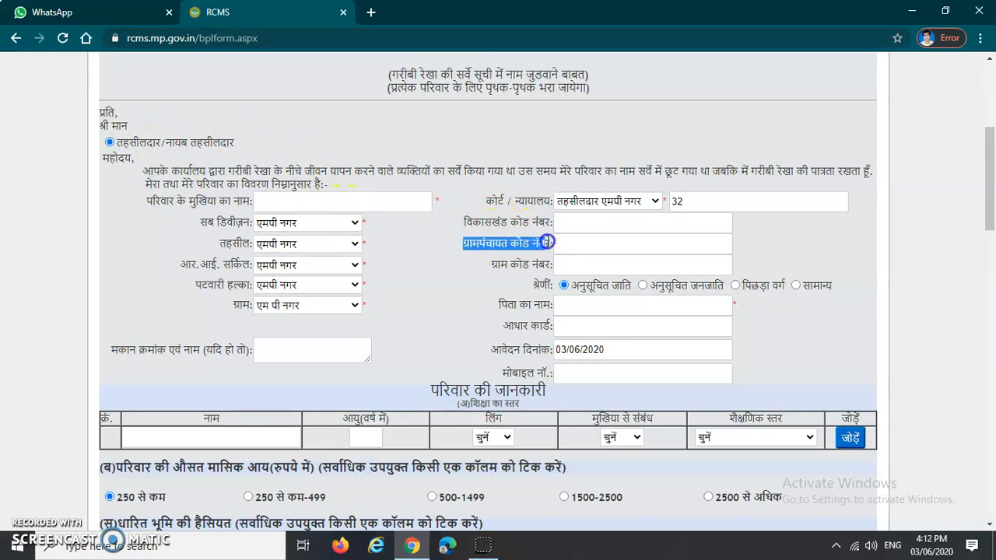
pyautogui.click(582, 245)
pyautogui.click(583, 224)
pyautogui.click(582, 264)
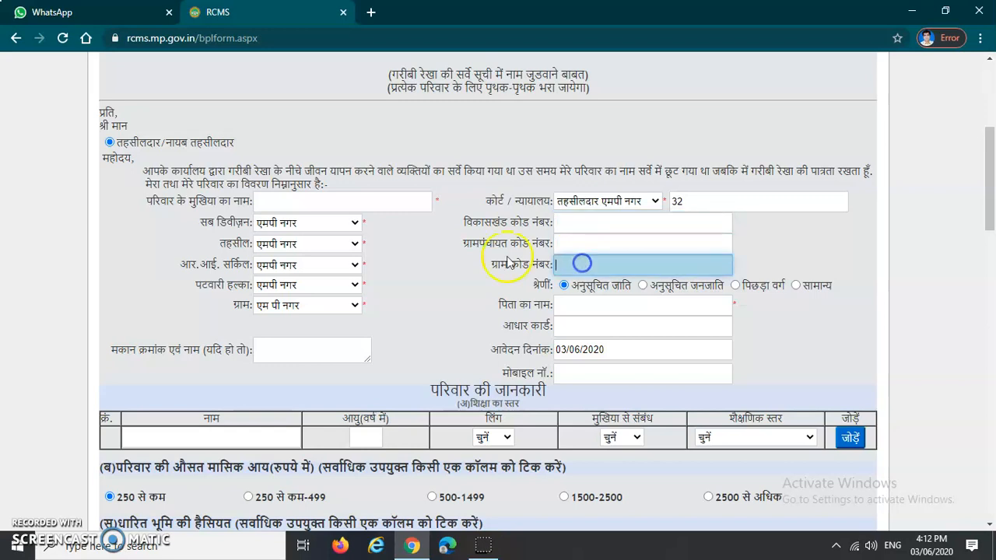
pyautogui.moveTo(490, 266); pyautogui.dragTo(536, 265)
pyautogui.click(486, 277)
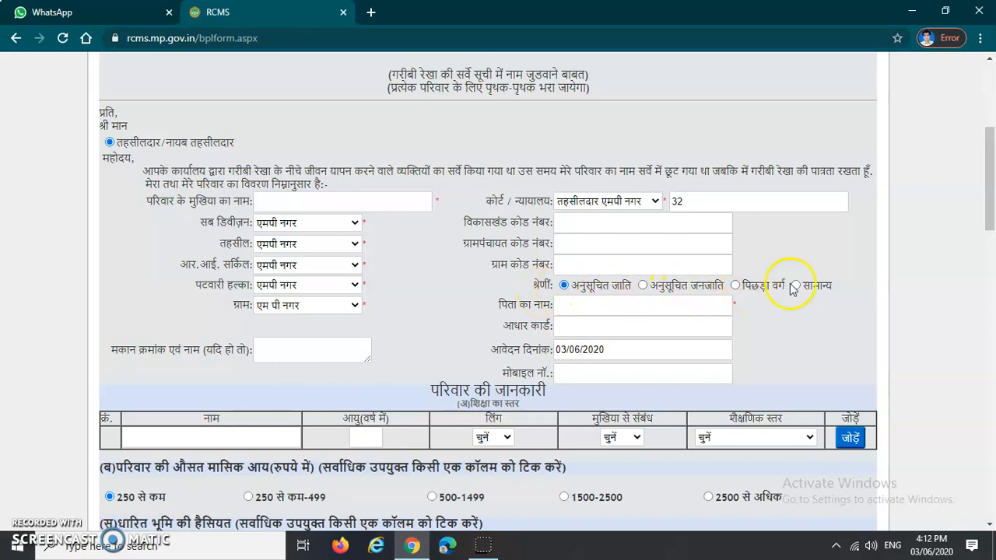
# Try the category (श्रेणीं) options and choose Scheduled Tribe (अनुसूचित जनजाति).
pyautogui.click(642, 286)
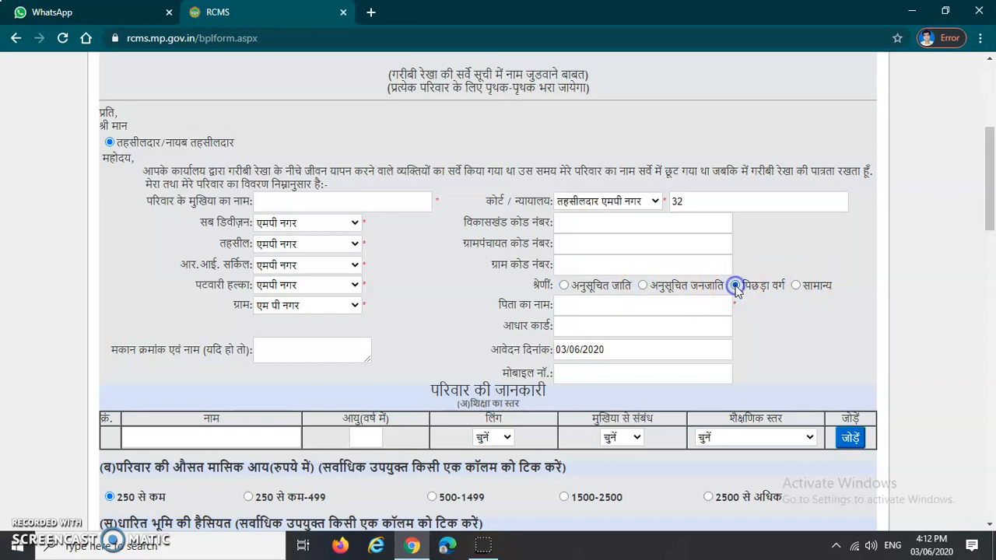
pyautogui.click(795, 286)
pyautogui.click(735, 285)
pyautogui.click(643, 286)
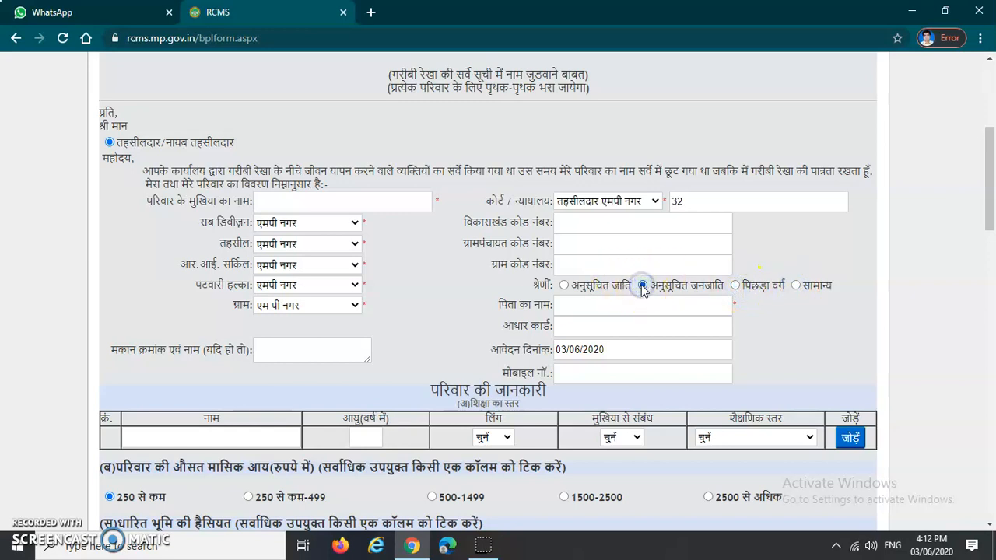
# Review the father's name, Aadhaar card, application date and mobile number fields, including the date calendar.
pyautogui.click(580, 306)
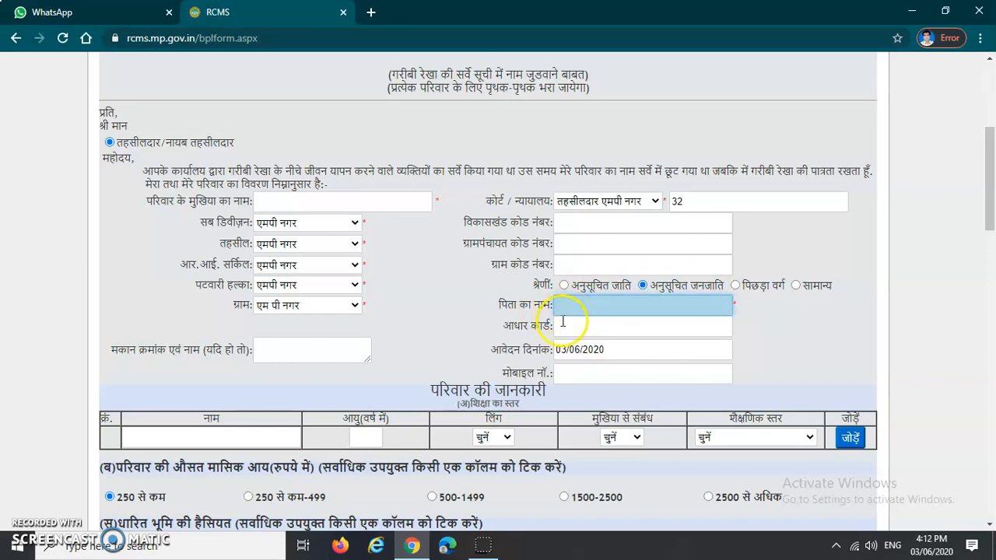
pyautogui.click(572, 325)
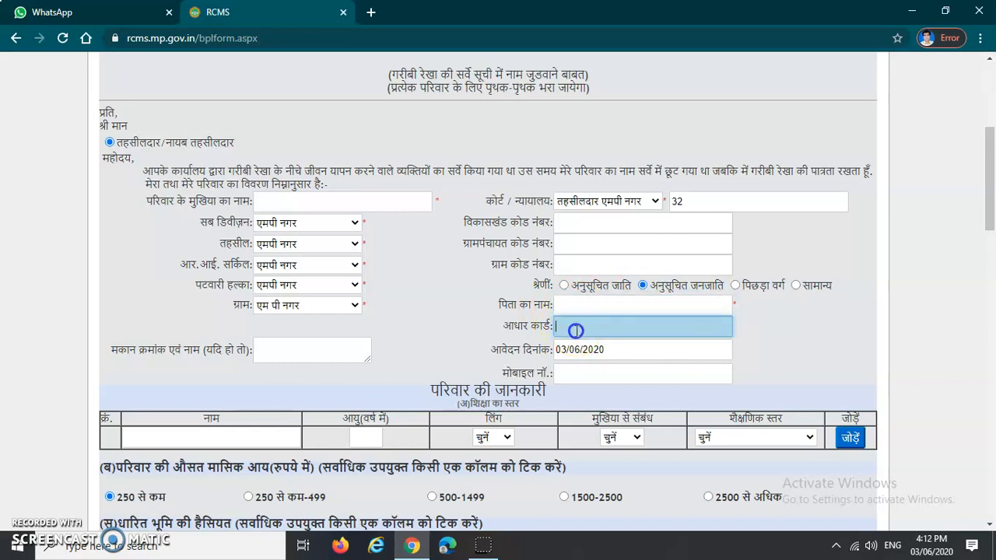
pyautogui.click(616, 351)
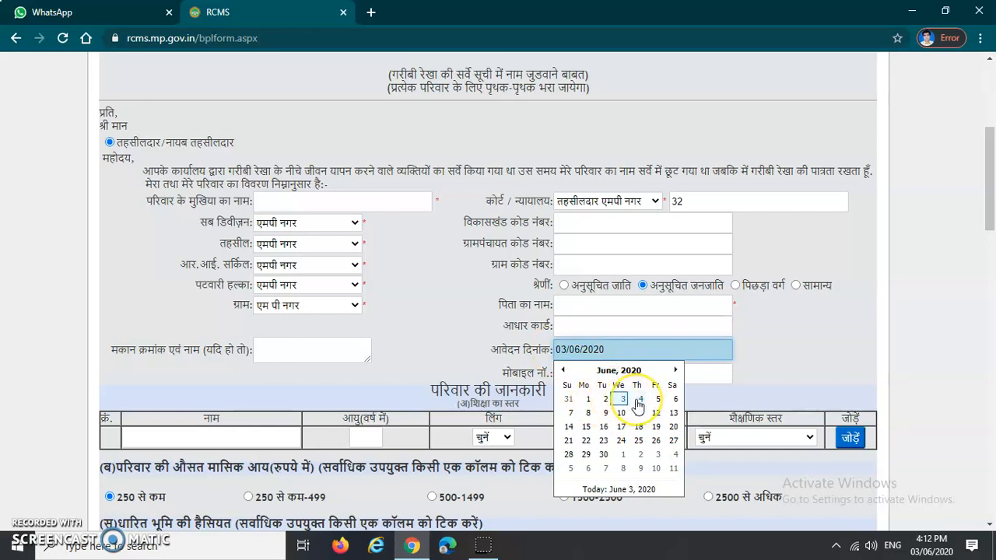
pyautogui.click(769, 354)
pyautogui.click(596, 380)
# Set the gender (लिंग) to male (पुरुष) in the family information (परिवार की जानकारी) row.
pyautogui.scroll(-1, 596, 379)
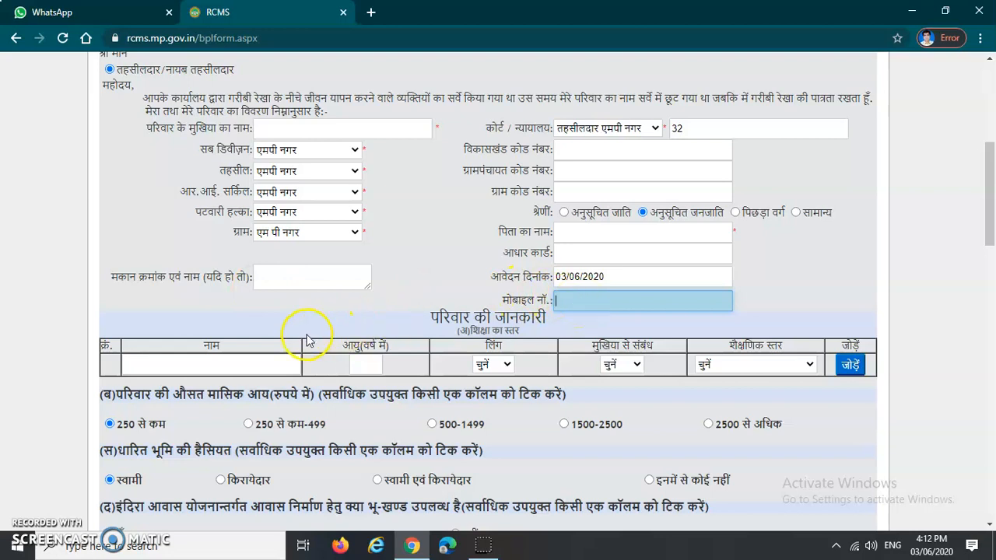
pyautogui.scroll(-2, 307, 340)
pyautogui.moveTo(410, 177); pyautogui.dragTo(541, 186)
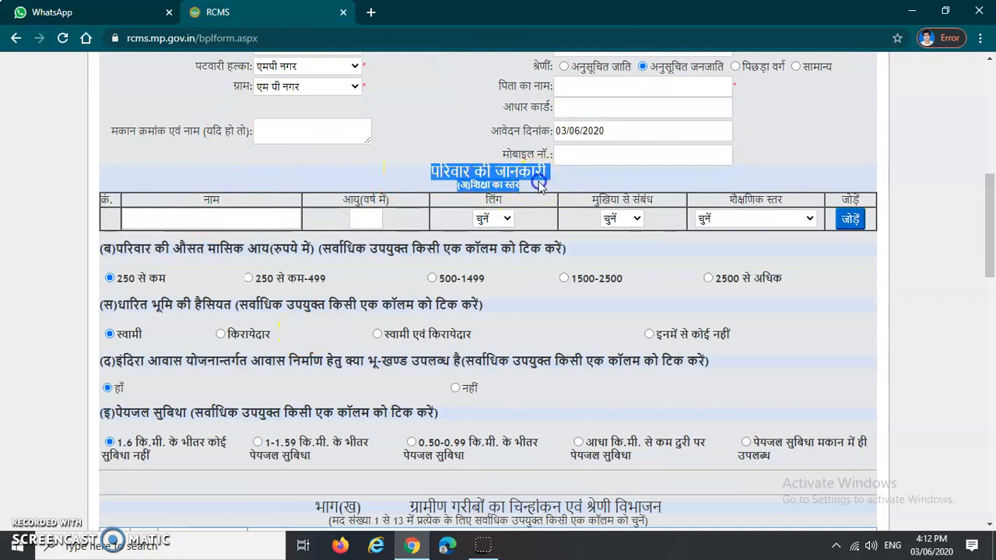
pyautogui.click(539, 185)
pyautogui.click(167, 219)
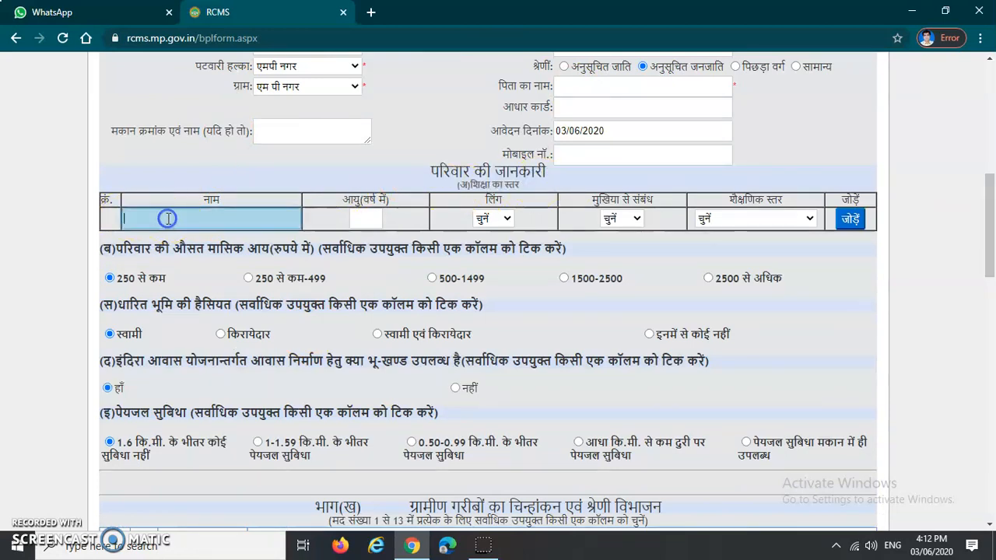
pyautogui.click(365, 218)
pyautogui.click(488, 218)
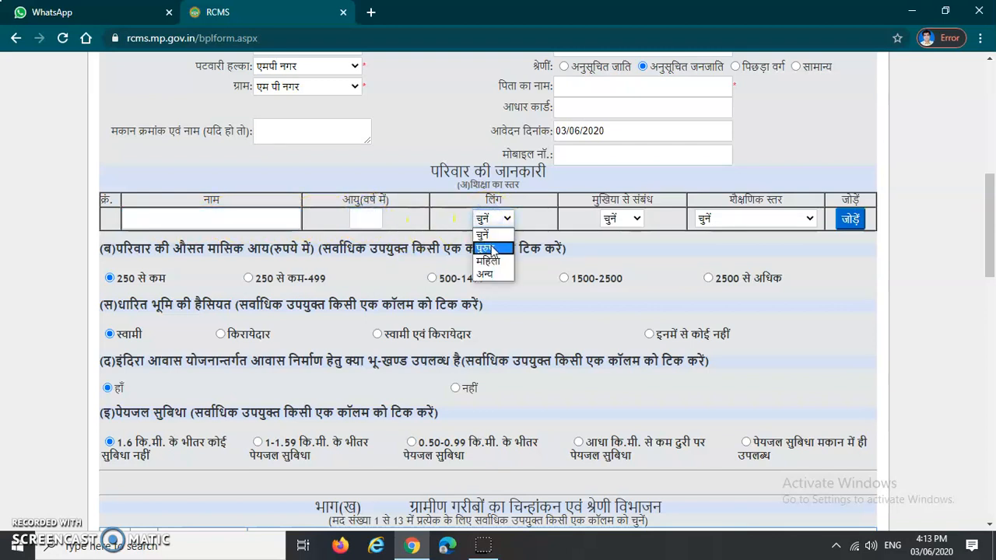
pyautogui.click(485, 248)
# Set the member's relation to the head to self (स्वयं) and education level to बारहवी पास, and try to add the row.
pyautogui.click(612, 221)
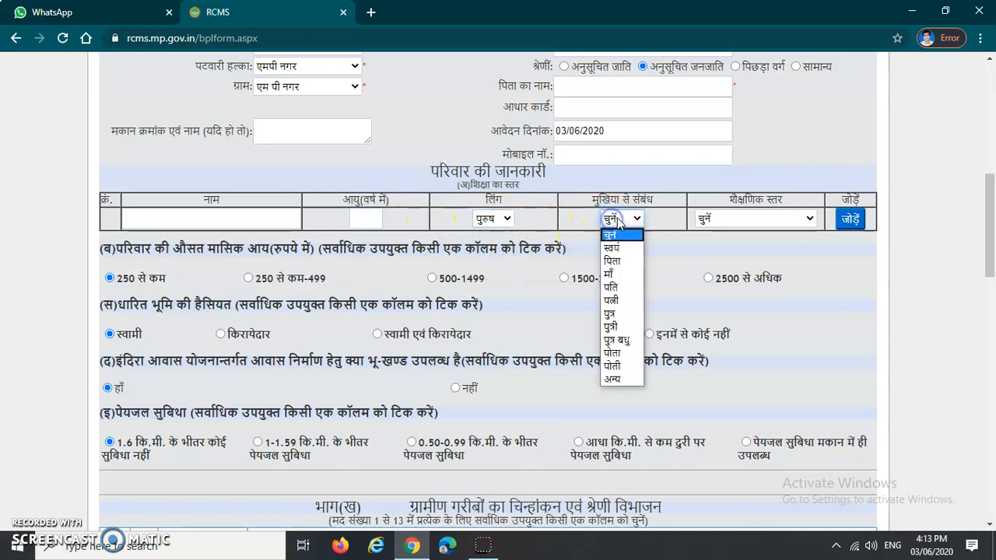
pyautogui.click(619, 249)
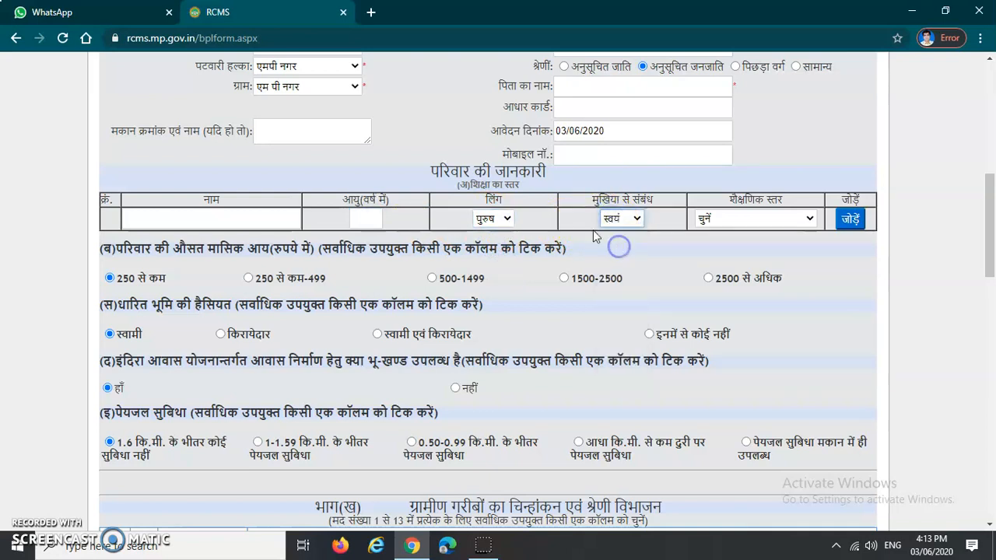
pyautogui.click(761, 221)
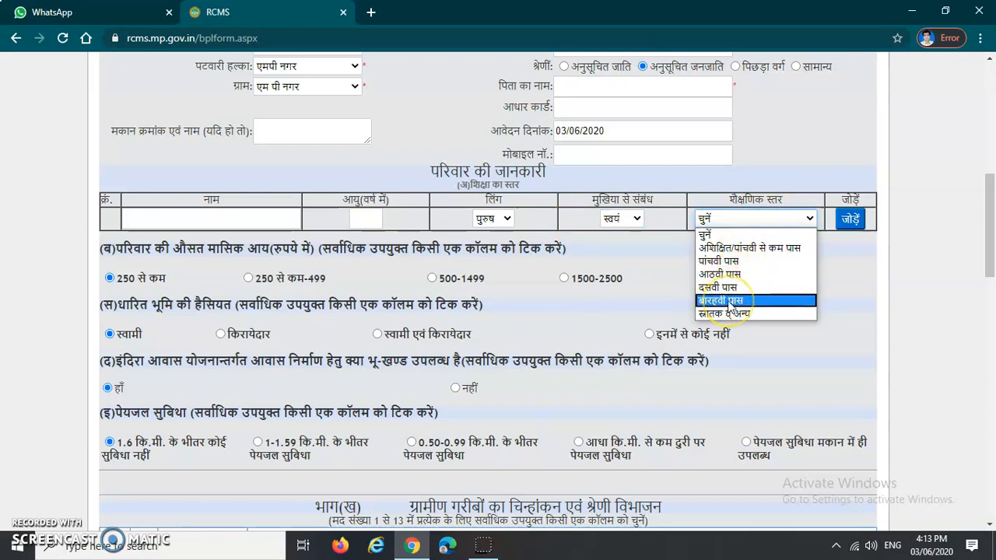
pyautogui.click(729, 305)
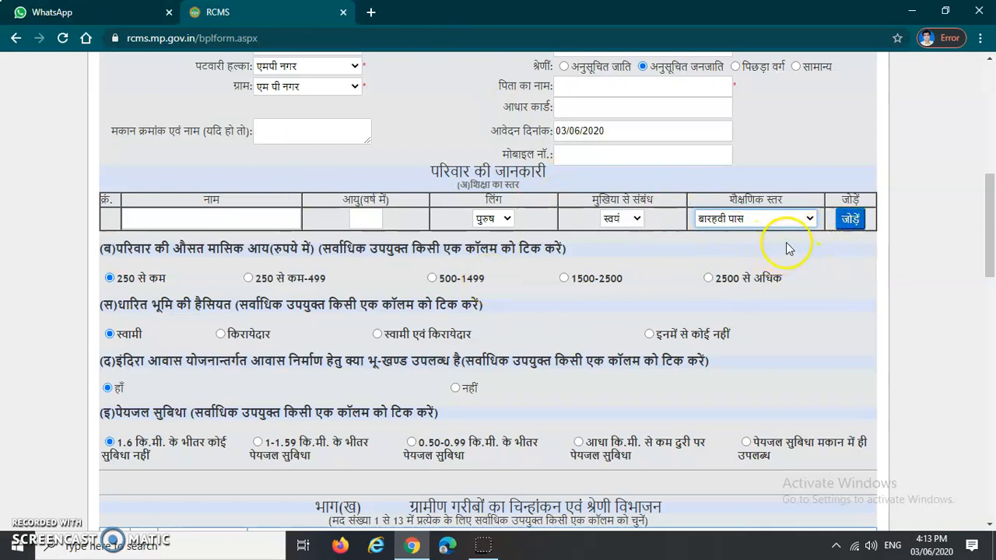
pyautogui.click(847, 222)
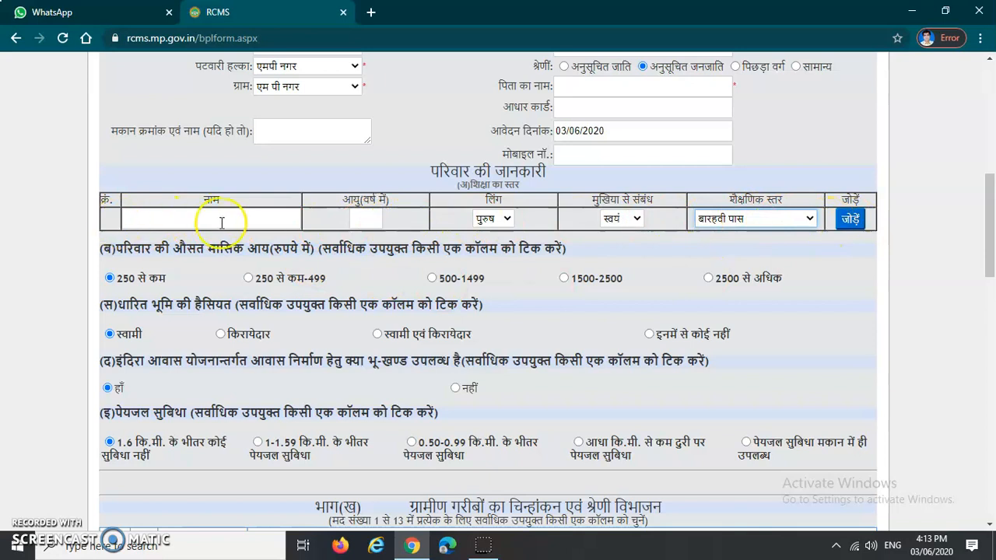
# Check the relation-to-head options without changing them, and set the family's average monthly income (औसत मासिक आय) to 500-1499.
pyautogui.click(618, 219)
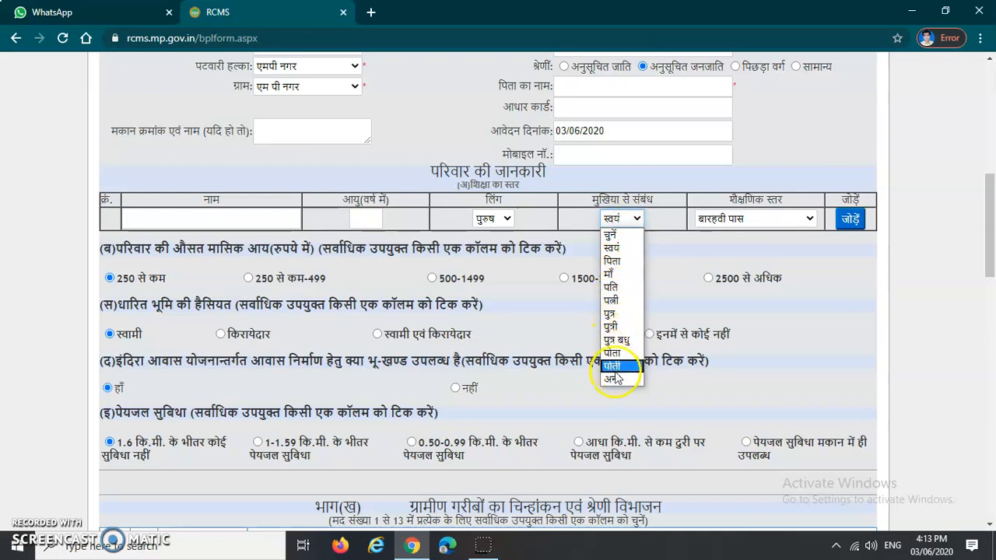
pyautogui.click(761, 328)
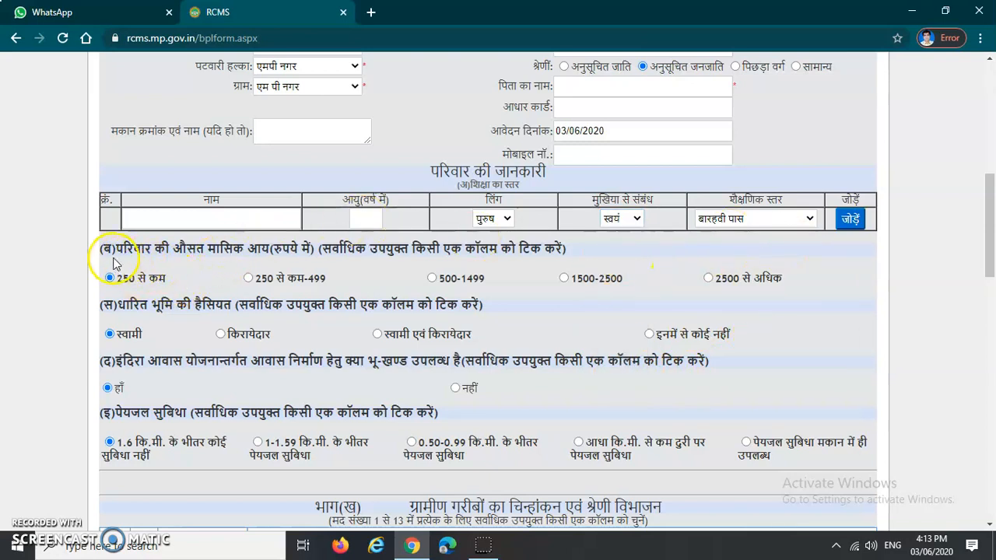
pyautogui.moveTo(116, 248); pyautogui.dragTo(309, 246)
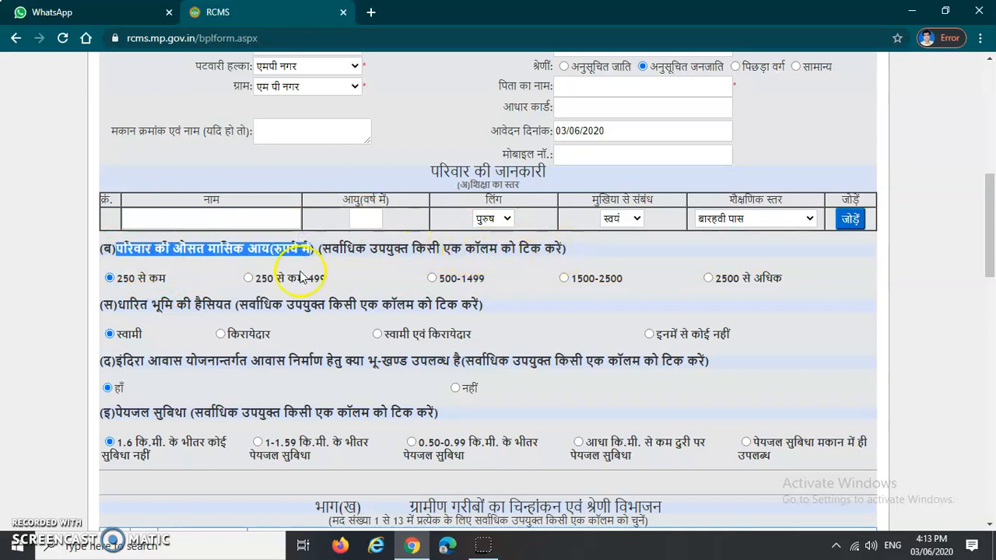
pyautogui.scroll(-1, 196, 266)
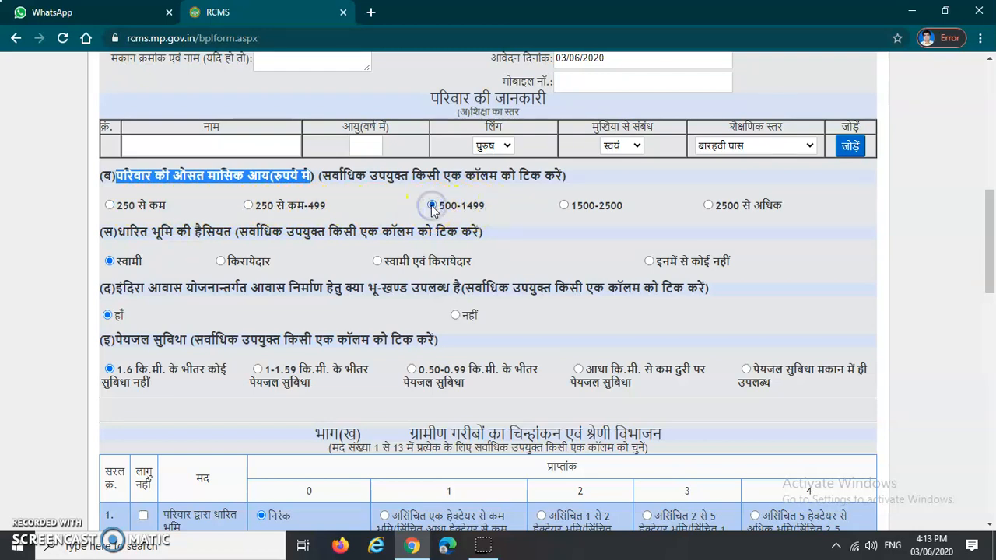
# Try the land holding status (धारित भूमि की हैसियत) options and choose none of these (इनमें से कोई नहीं).
pyautogui.scroll(-1, 433, 210)
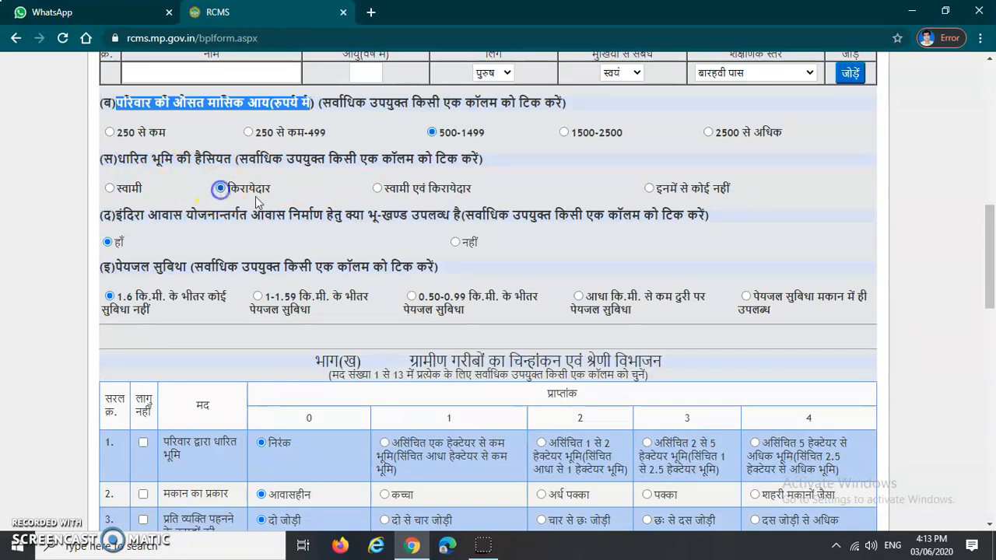
pyautogui.click(377, 188)
pyautogui.click(653, 189)
# Set Indira Awas plot availability to नहीं and the drinking water facility (पेयजल सुबिधा) to आधा कि.मी. से कम दुरी पर.
pyautogui.scroll(-1, 284, 199)
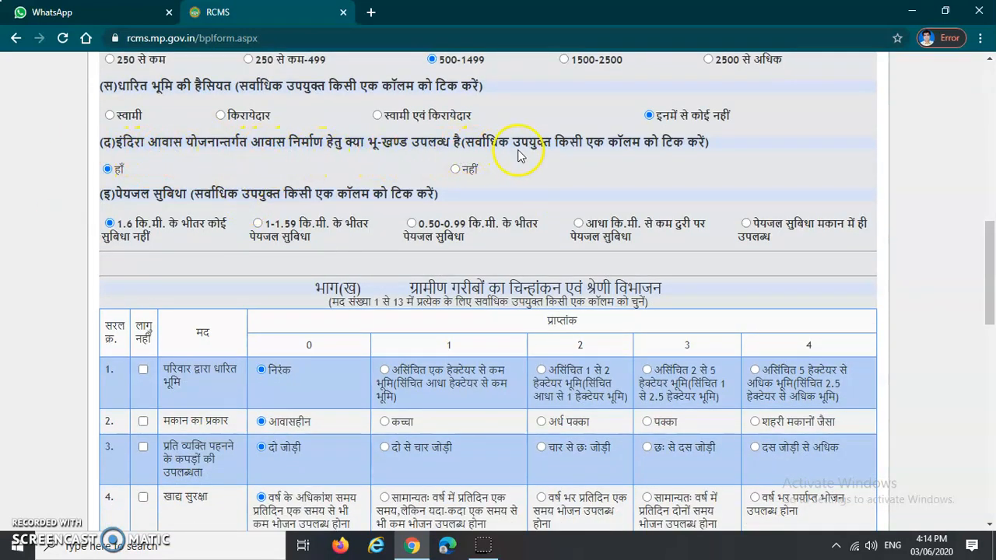
pyautogui.click(458, 171)
pyautogui.scroll(-1, 459, 172)
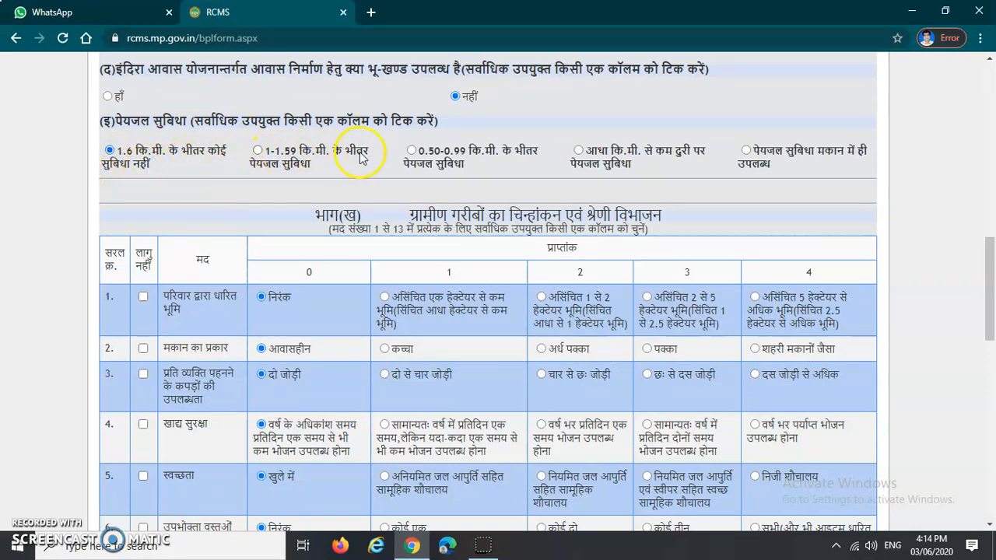
pyautogui.click(256, 151)
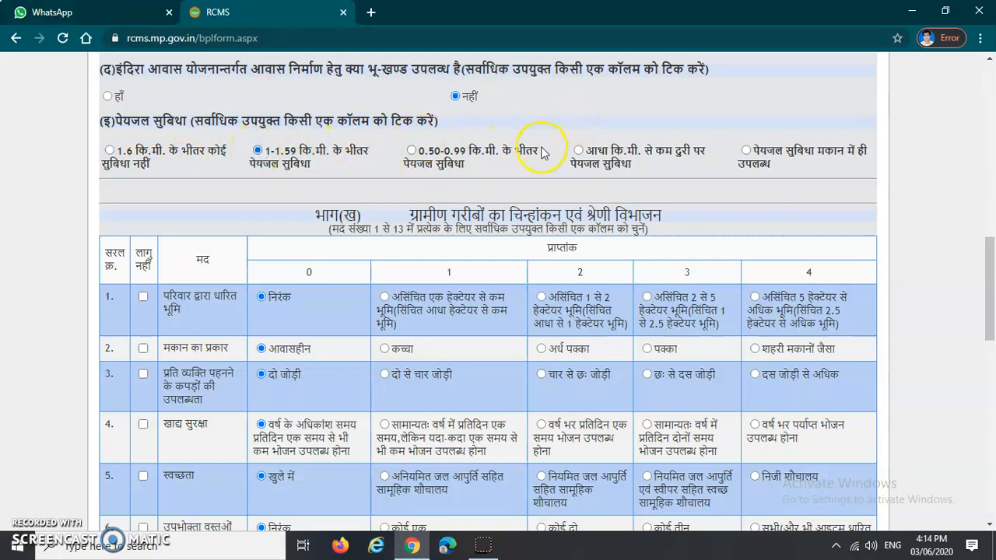
pyautogui.click(578, 151)
# Read the भाग(ख) heading on identifying the rural poor and its instruction for items 1 to 13.
pyautogui.scroll(-1, 438, 187)
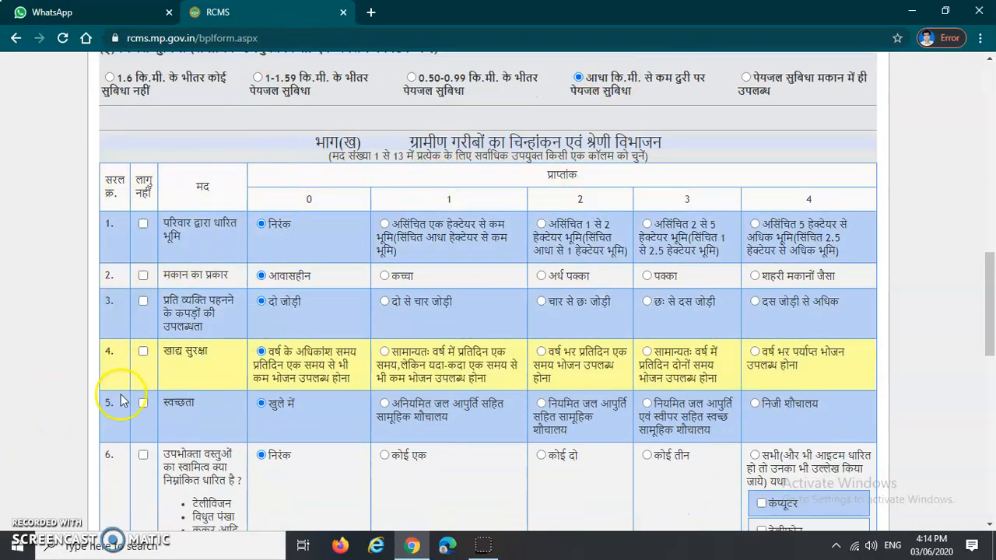
pyautogui.scroll(2, 358, 308)
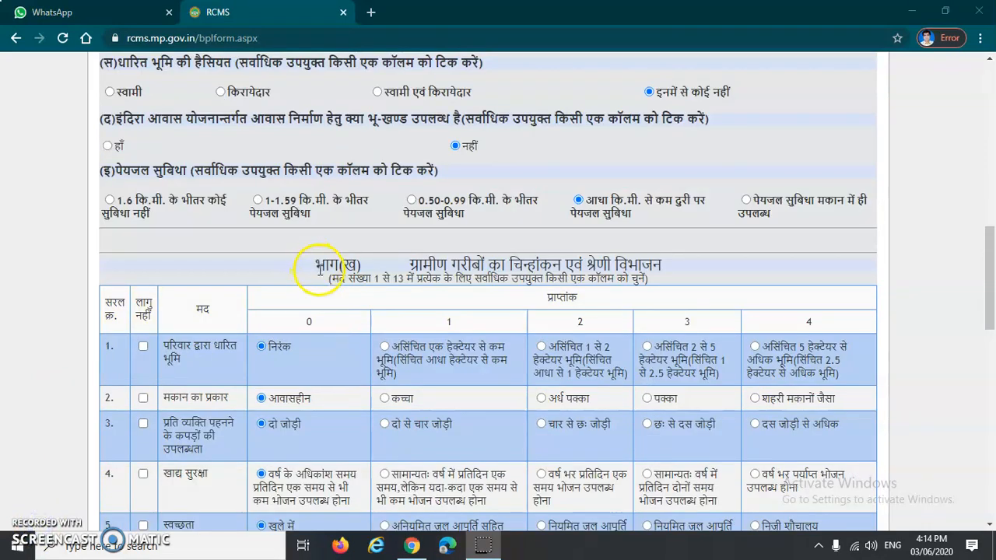
pyautogui.moveTo(314, 264); pyautogui.dragTo(642, 266)
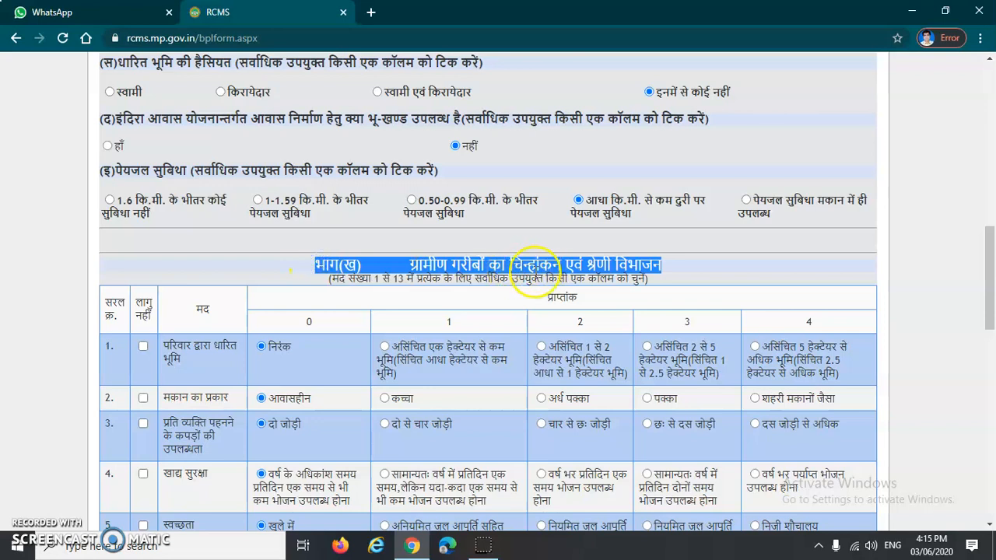
pyautogui.moveTo(330, 279); pyautogui.dragTo(665, 277)
pyautogui.click(249, 271)
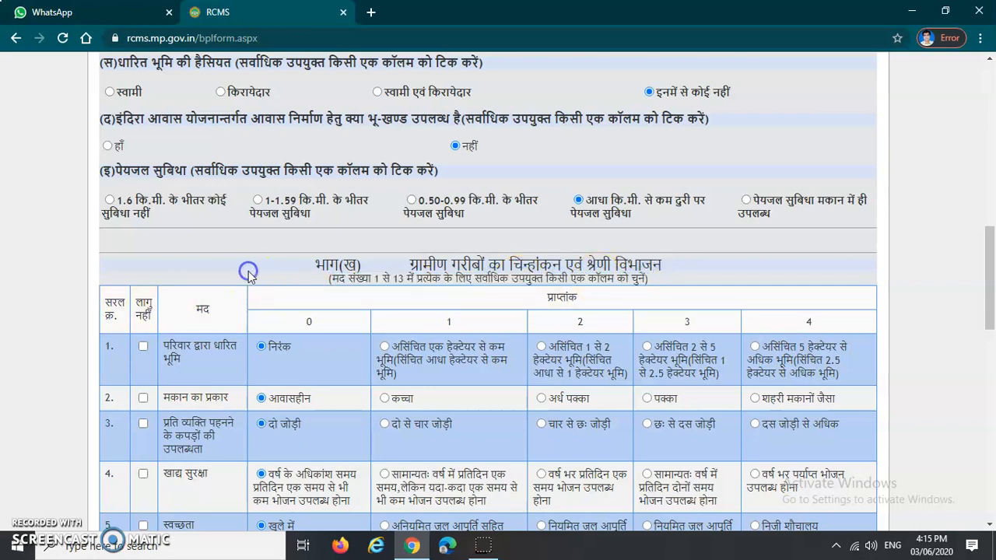
# Set the land held by the family in item 1 to more than 5 hectares unirrigated (असिंचित 5 हेक्टेयर से अधिक भूमि).
pyautogui.scroll(-1, 194, 287)
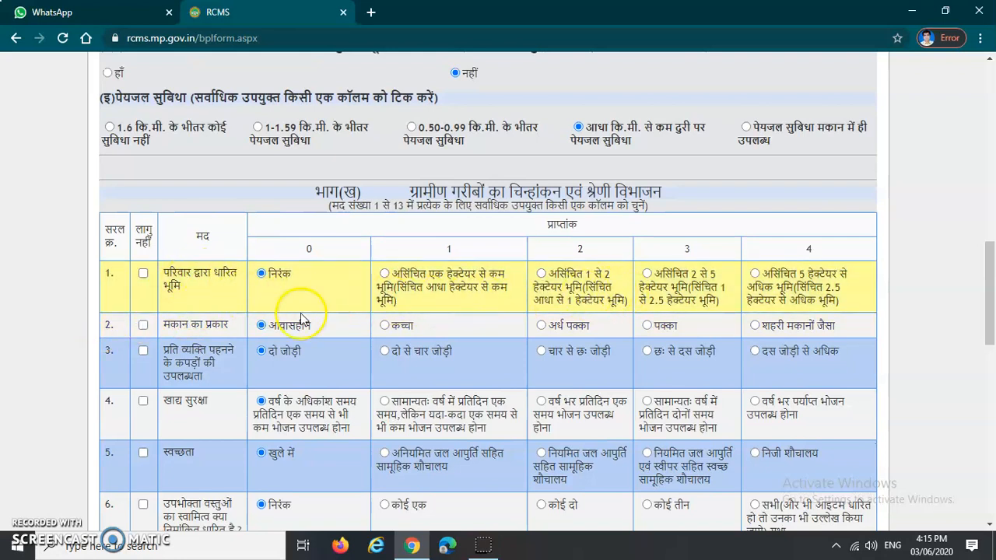
pyautogui.scroll(-1, 280, 334)
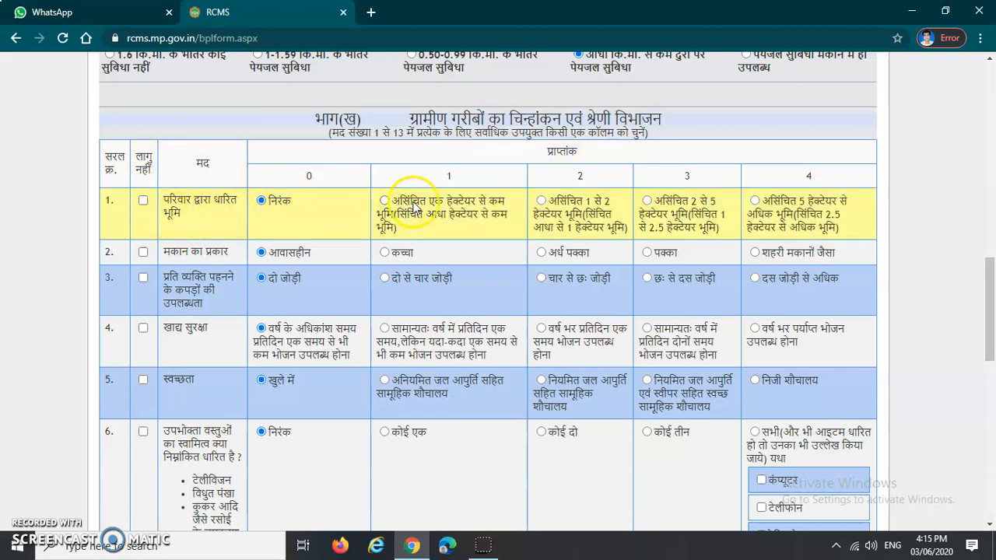
pyautogui.click(384, 204)
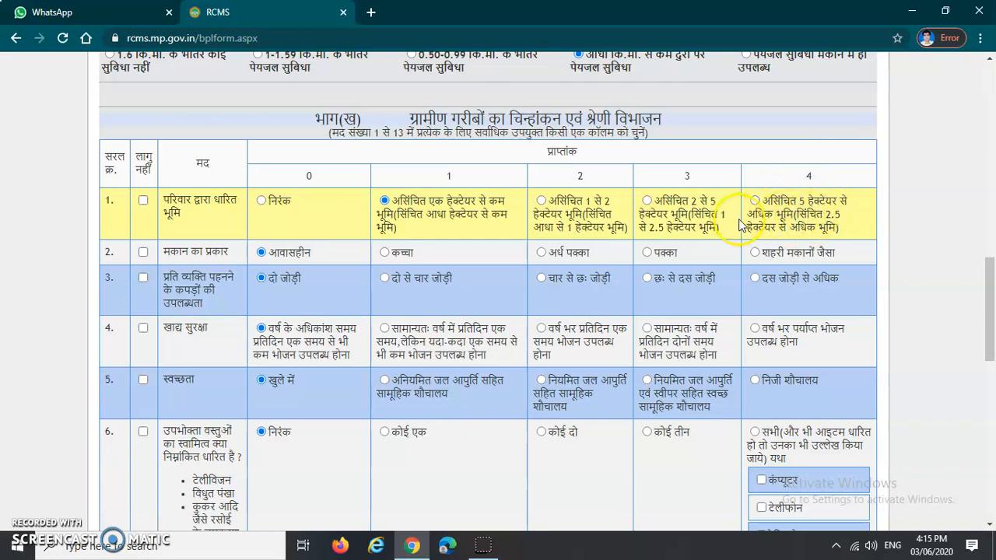
pyautogui.click(754, 201)
# Try marking items 1 and 2 as not applicable (लागु नहीं) and clear both marks.
pyautogui.scroll(-1, 226, 303)
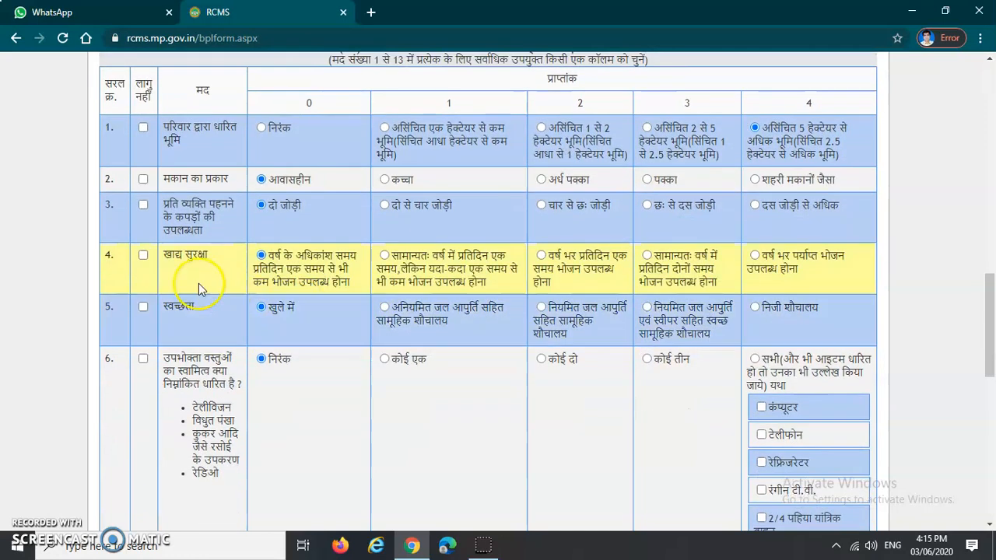
pyautogui.click(142, 127)
pyautogui.click(142, 180)
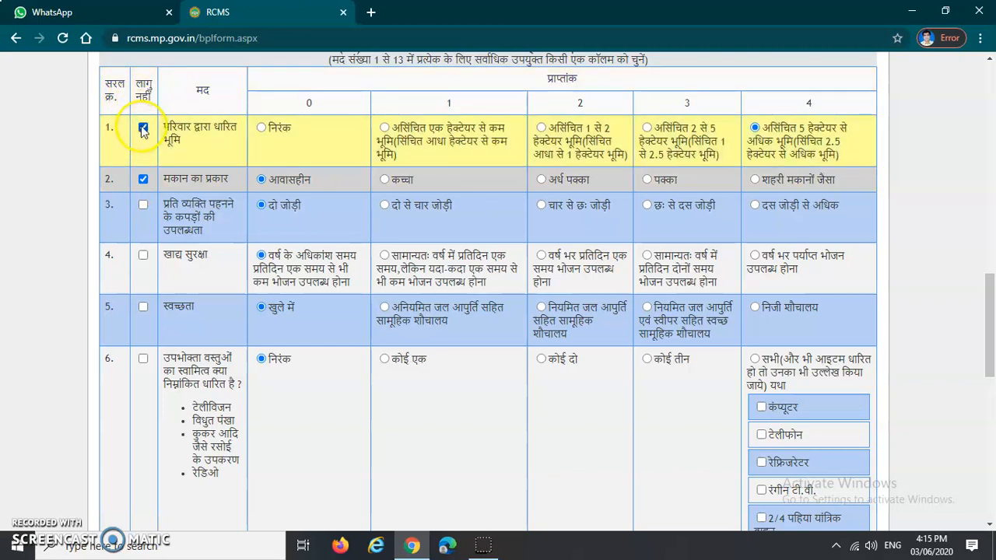
pyautogui.click(143, 127)
pyautogui.click(142, 179)
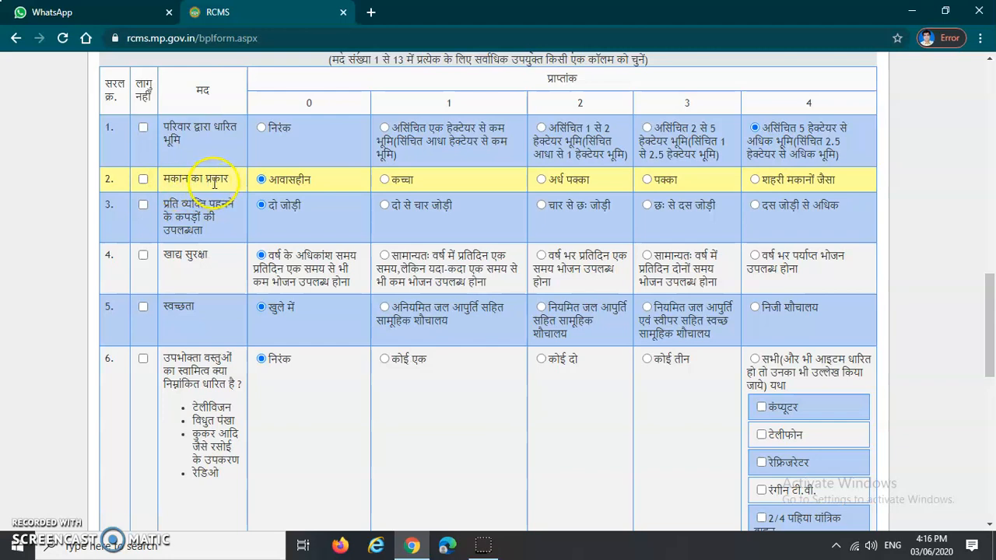
# Set the house type (मकान का प्रकार) to अर्ध पक्का and clothing availability per person to दो से चार जोड़ी.
pyautogui.click(262, 181)
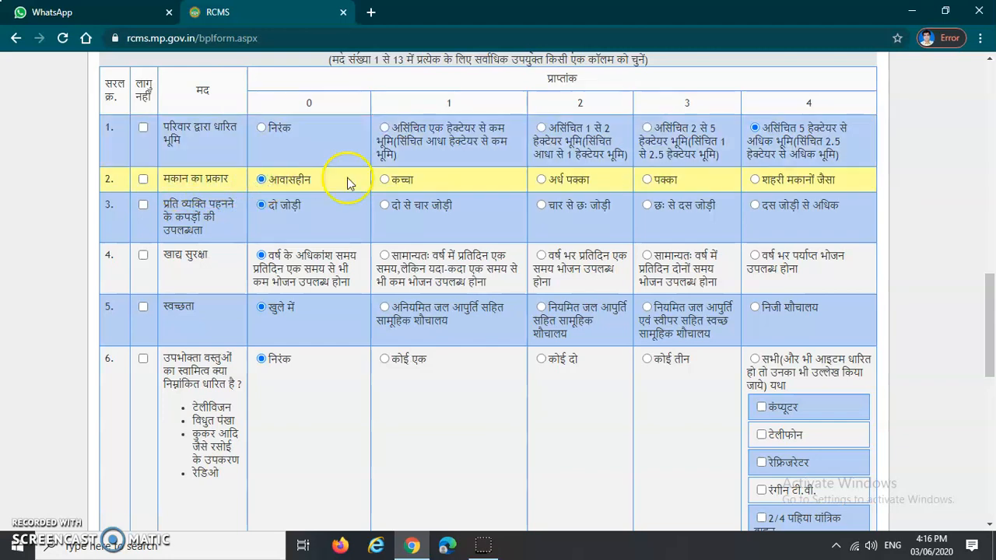
pyautogui.click(384, 179)
pyautogui.click(540, 180)
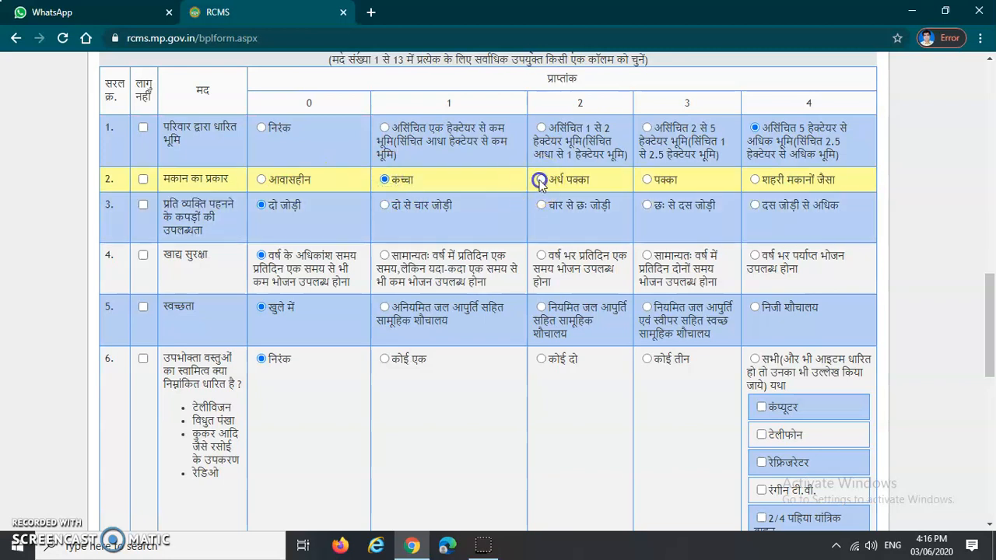
pyautogui.scroll(-1, 318, 207)
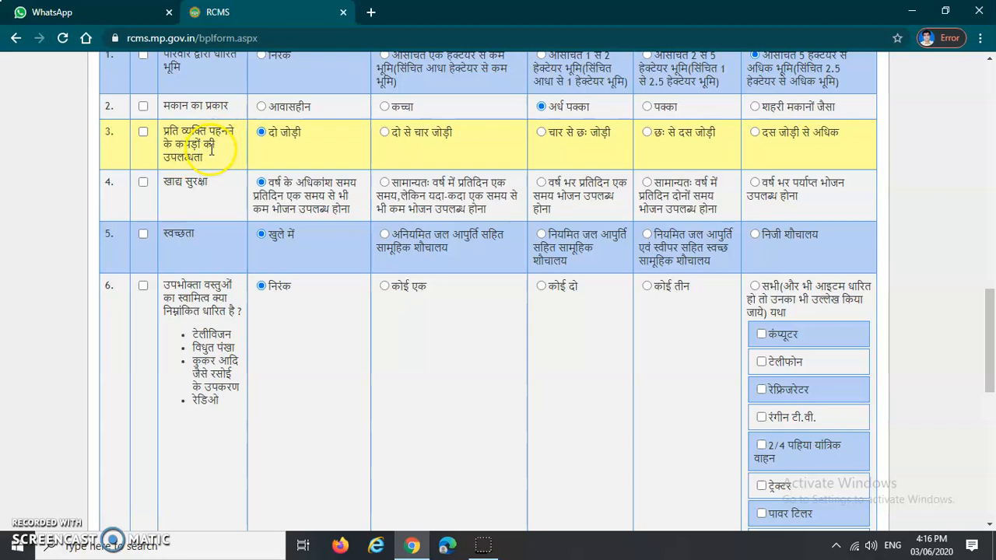
pyautogui.click(384, 132)
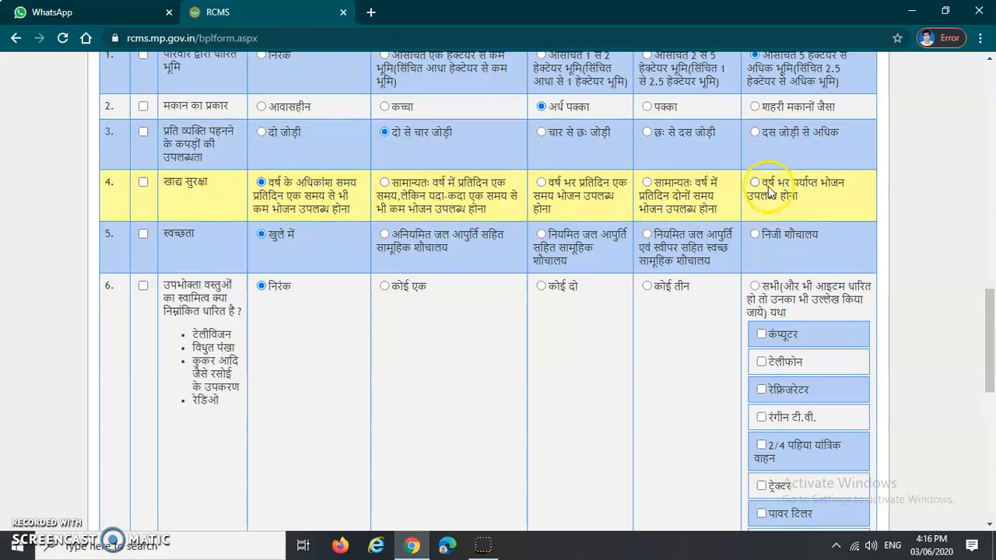
# Set food security (खाद्य सुरक्षा) to वर्ष भर पर्याप्त भोजन उपलब्ध होना and sanitation (स्वच्छता) to निजी शौचालय.
pyautogui.click(755, 182)
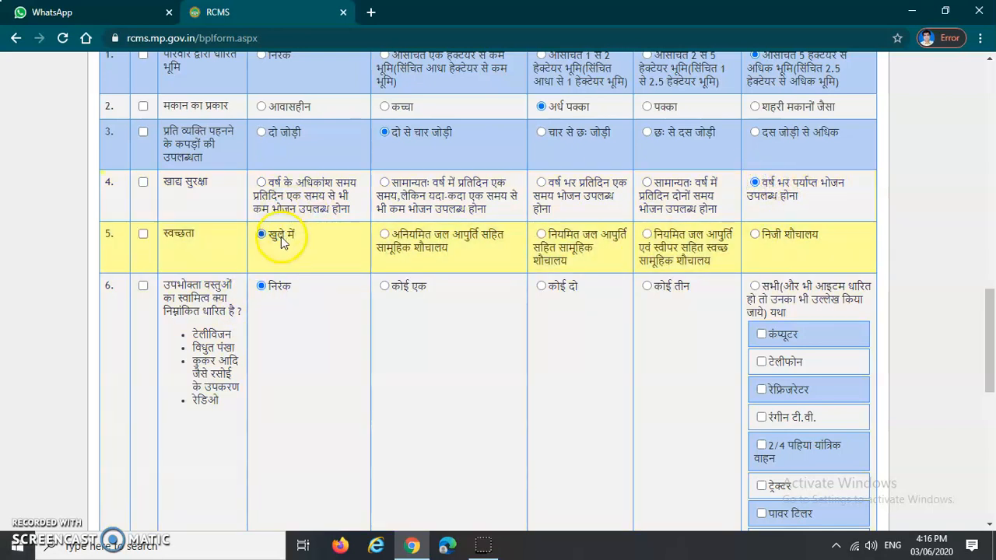
pyautogui.scroll(-1, 276, 241)
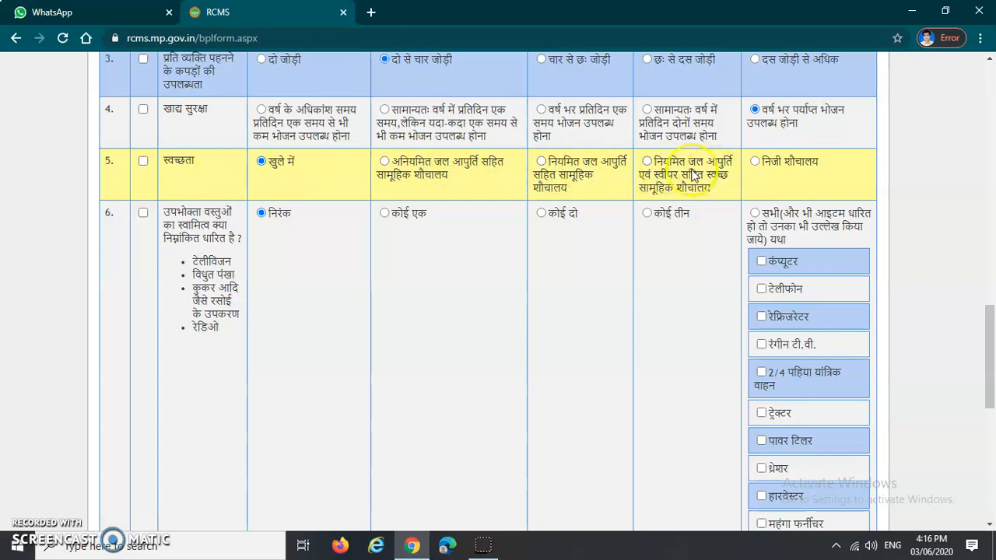
pyautogui.click(754, 161)
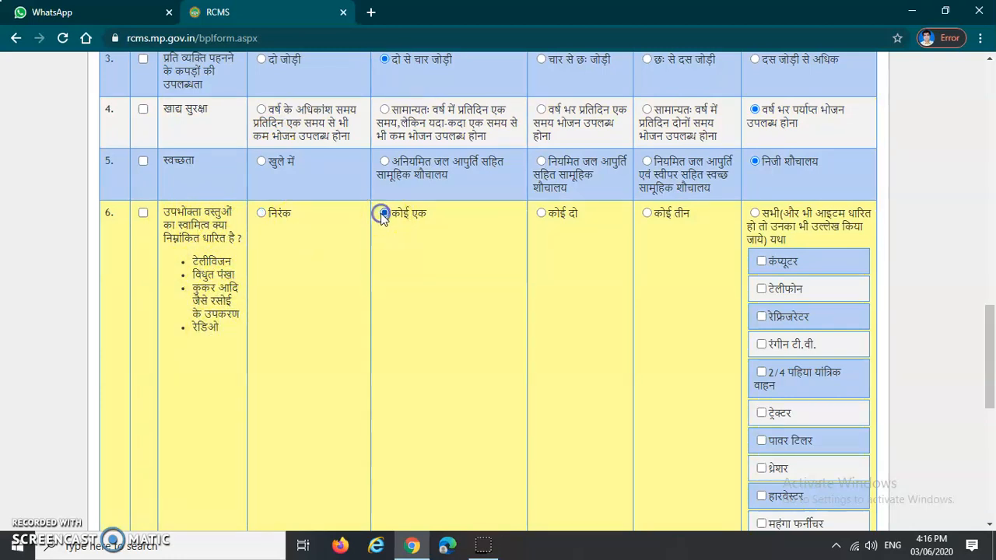
# Try the consumer goods ownership options in item 6 and choose all (सभी).
pyautogui.click(540, 213)
pyautogui.scroll(-1, 630, 270)
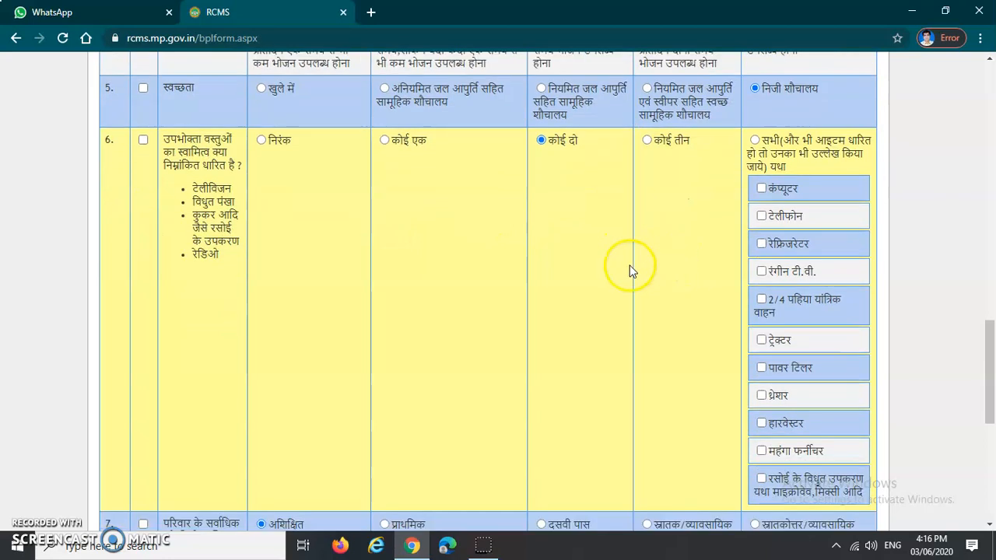
pyautogui.click(754, 142)
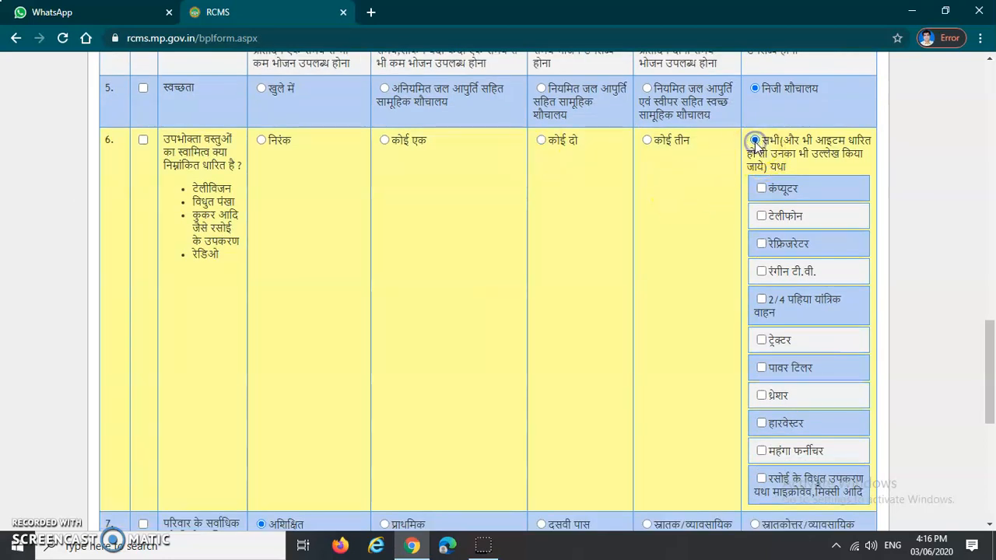
# Mark computer (कंप्यूटर), refrigerator (रेफ्रिजरेटर) and tractor (ट्रेक्टर) as owned items, leaving harvester (हारवेस्टर) unmarked.
pyautogui.click(761, 188)
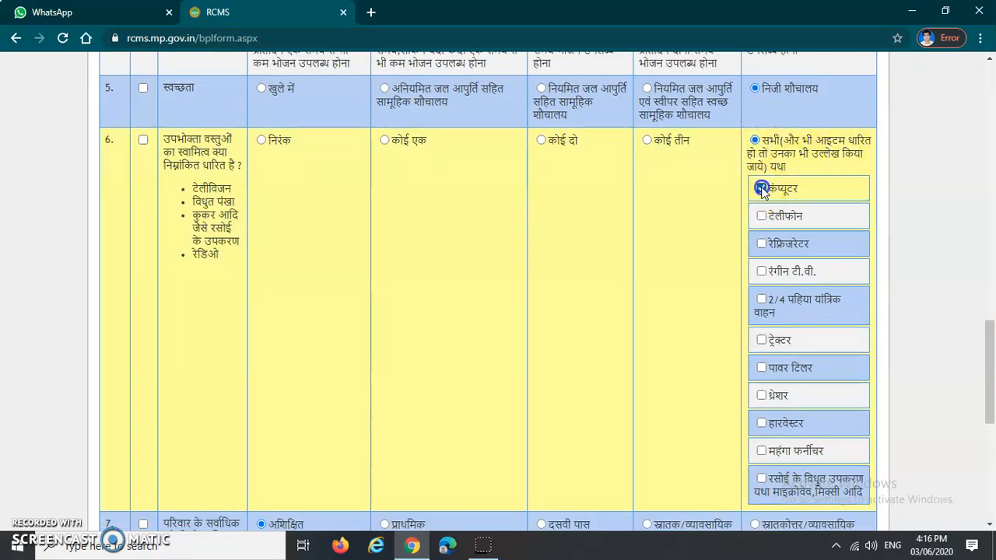
pyautogui.click(761, 244)
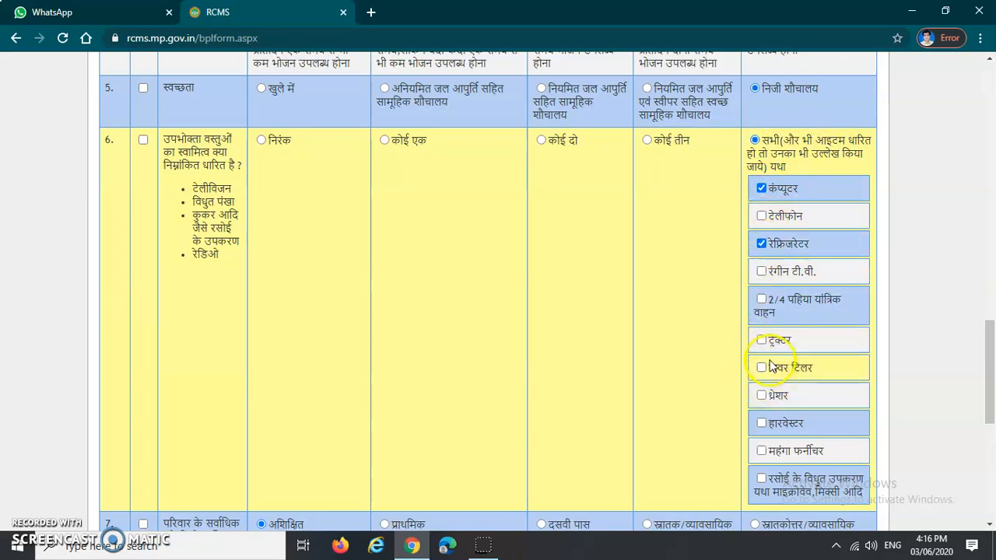
pyautogui.scroll(-2, 751, 363)
pyautogui.click(760, 195)
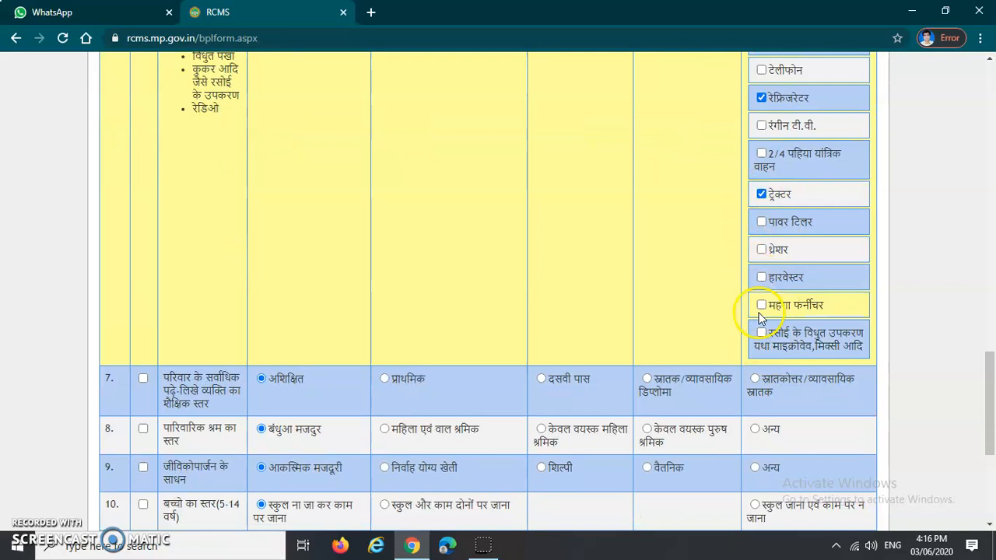
pyautogui.click(761, 278)
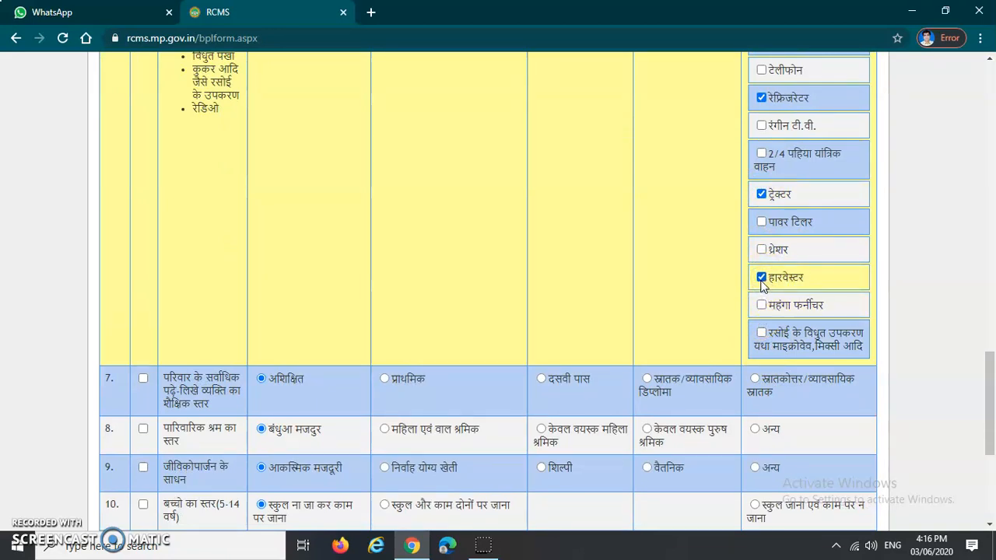
pyautogui.click(761, 277)
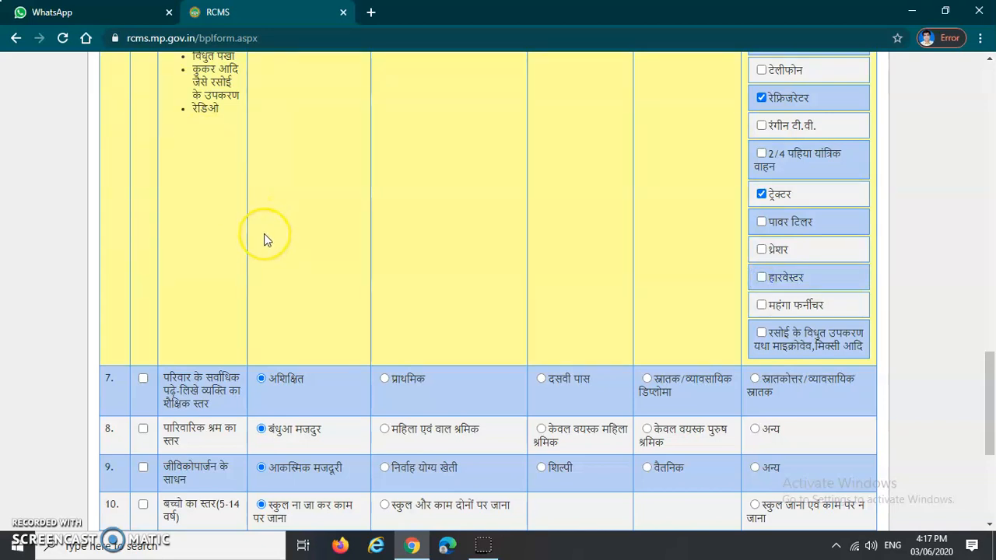
# Set the children's status (5-14 वर्ष) in item 10 to attending both school and work (स्कुल और काम दोनों पर जाना).
pyautogui.scroll(-2, 265, 240)
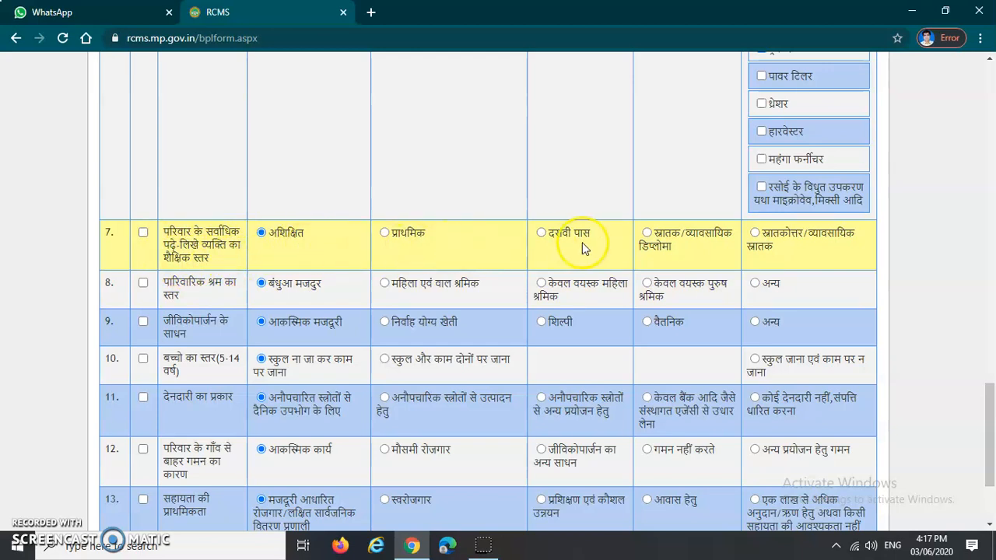
pyautogui.scroll(-1, 194, 299)
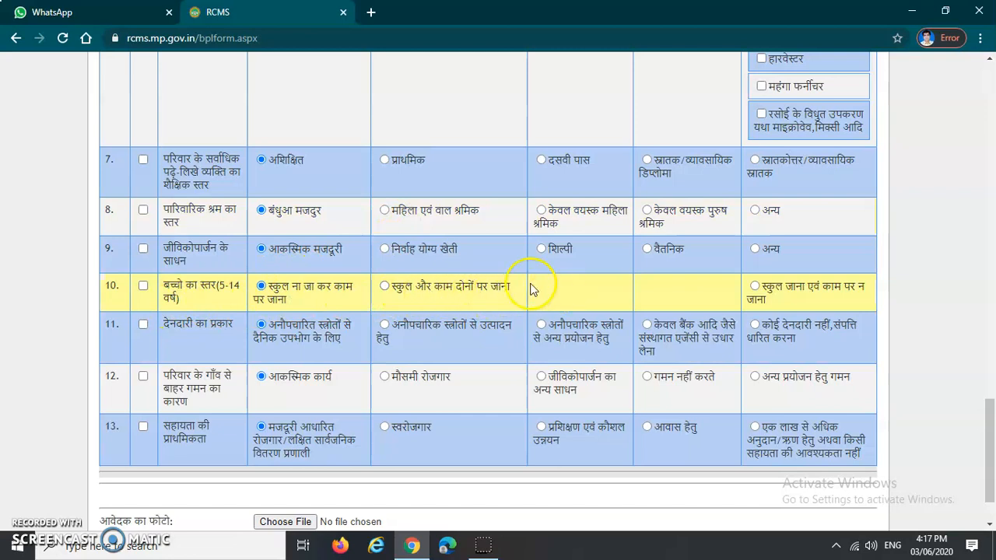
pyautogui.click(384, 287)
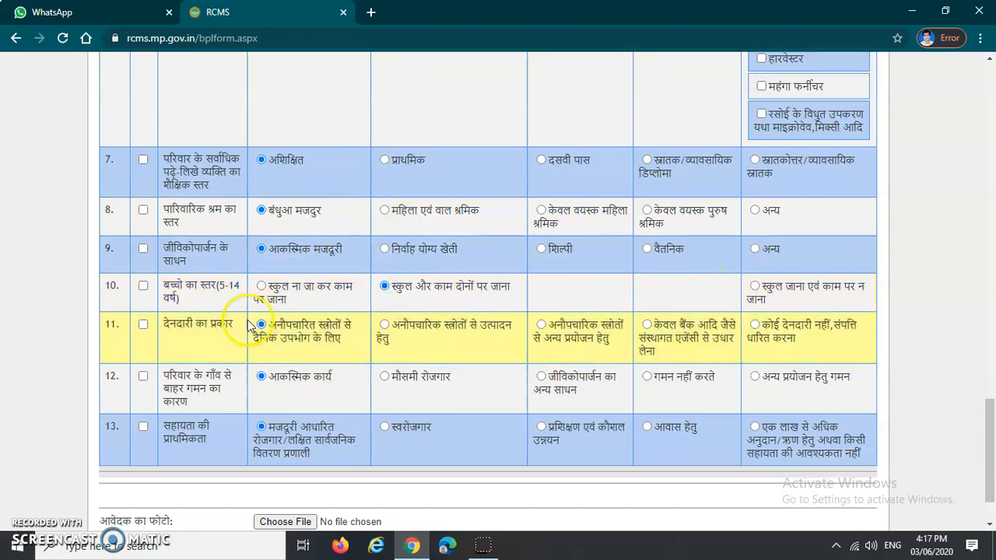
# Set the assistance priority (सहायता की प्राथमिकता) in item 13 to housing (आवास हेतु).
pyautogui.scroll(-1, 203, 249)
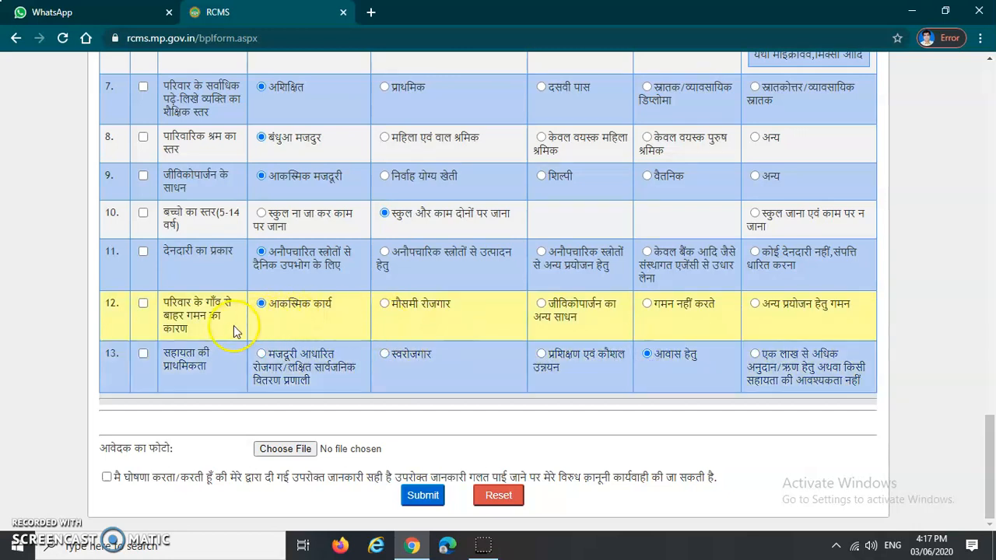
# Try choosing the e4 image as the applicant's photo (आवेदक का फोटो) and cancel the file selection.
pyautogui.moveTo(110, 450); pyautogui.dragTo(185, 448)
pyautogui.moveTo(96, 450); pyautogui.dragTo(211, 449)
pyautogui.click(204, 457)
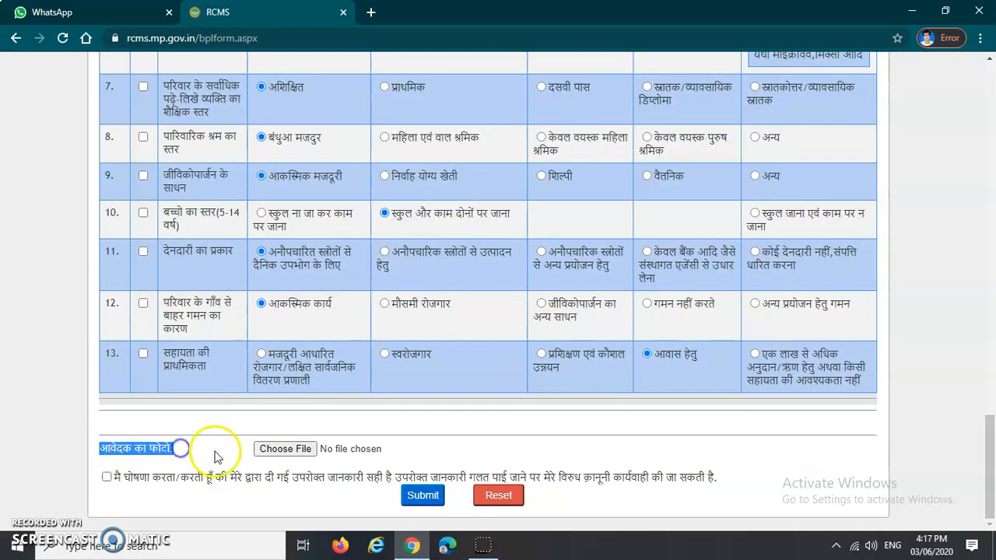
pyautogui.click(296, 442)
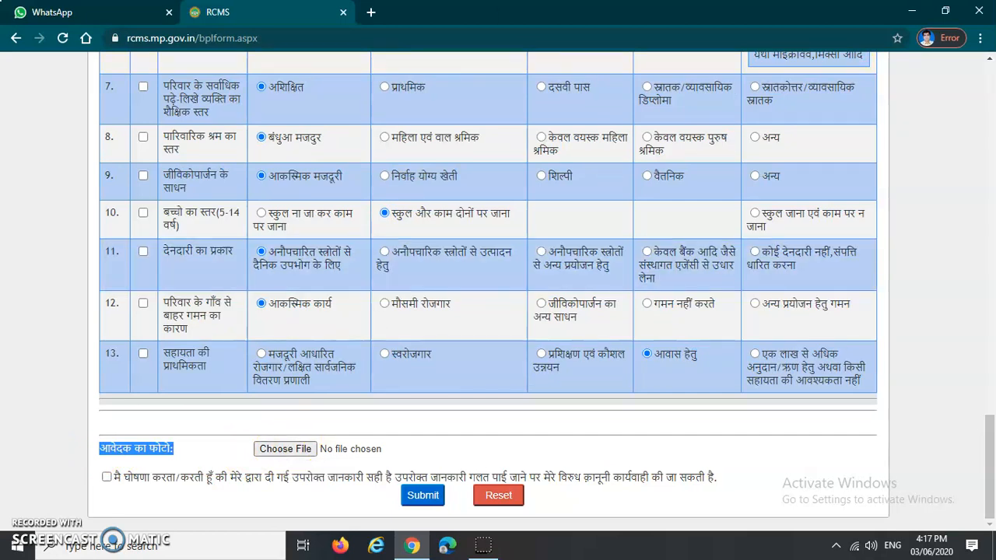
pyautogui.click(287, 450)
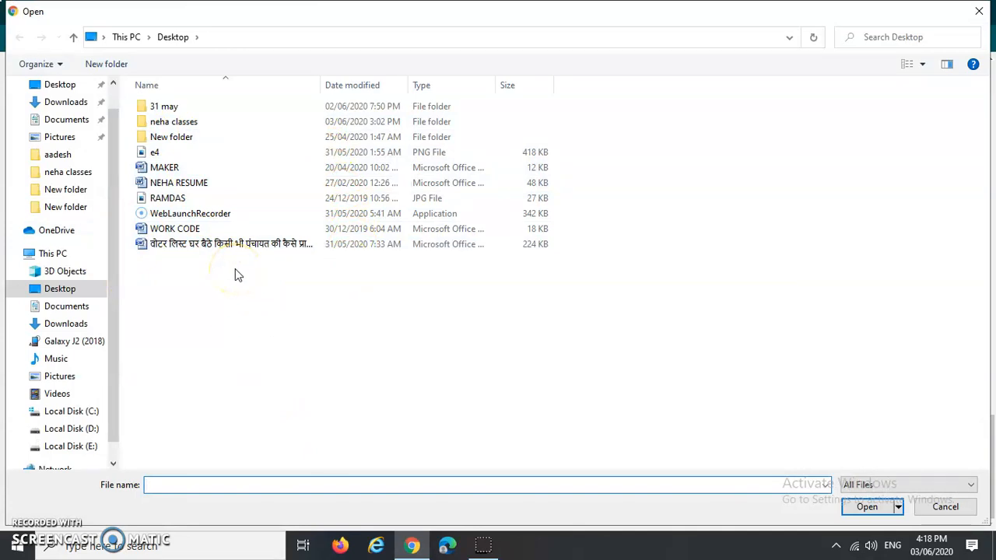
pyautogui.click(159, 151)
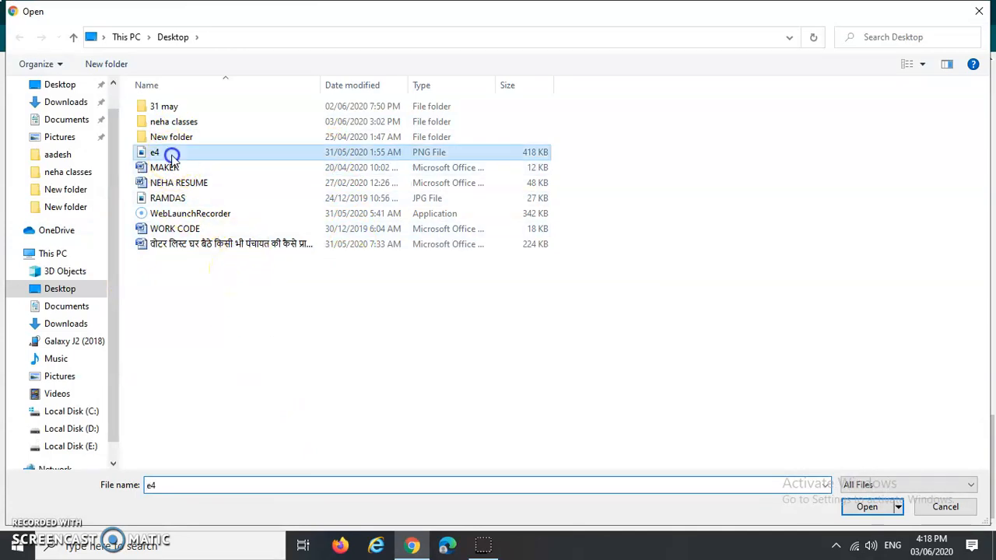
pyautogui.click(945, 506)
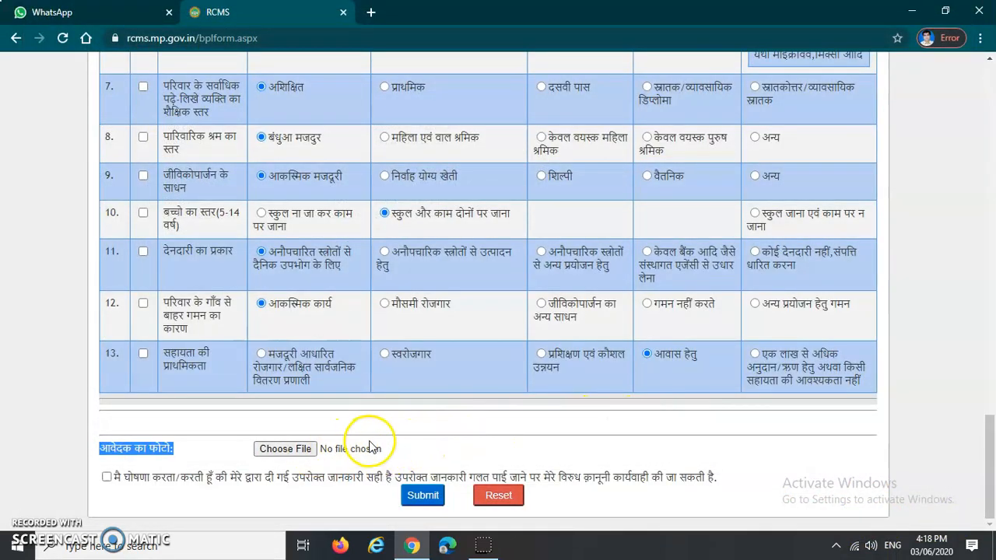
# Accept the declaration that the information given is correct and try to submit the application form.
pyautogui.click(109, 480)
pyautogui.moveTo(120, 483); pyautogui.dragTo(133, 483)
pyautogui.click(138, 483)
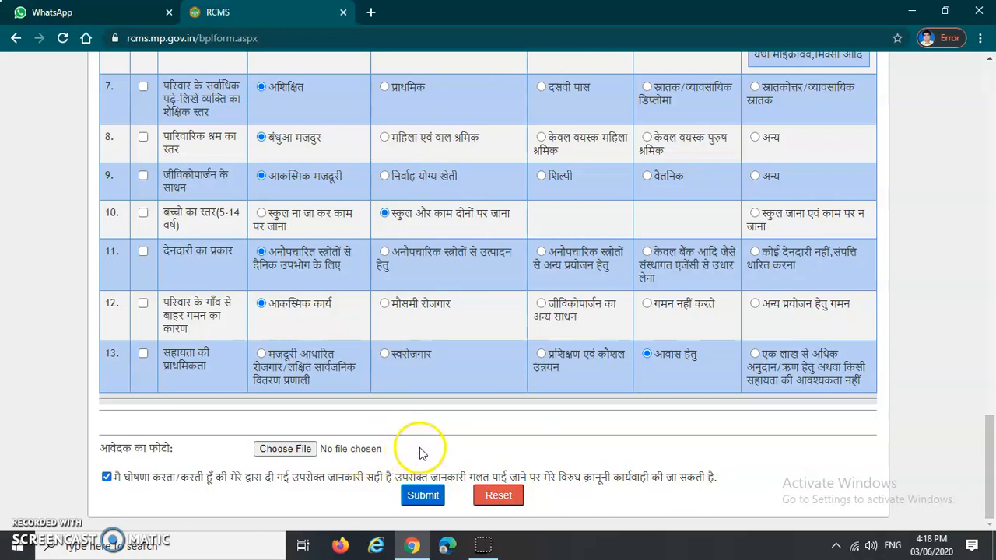
pyautogui.click(424, 498)
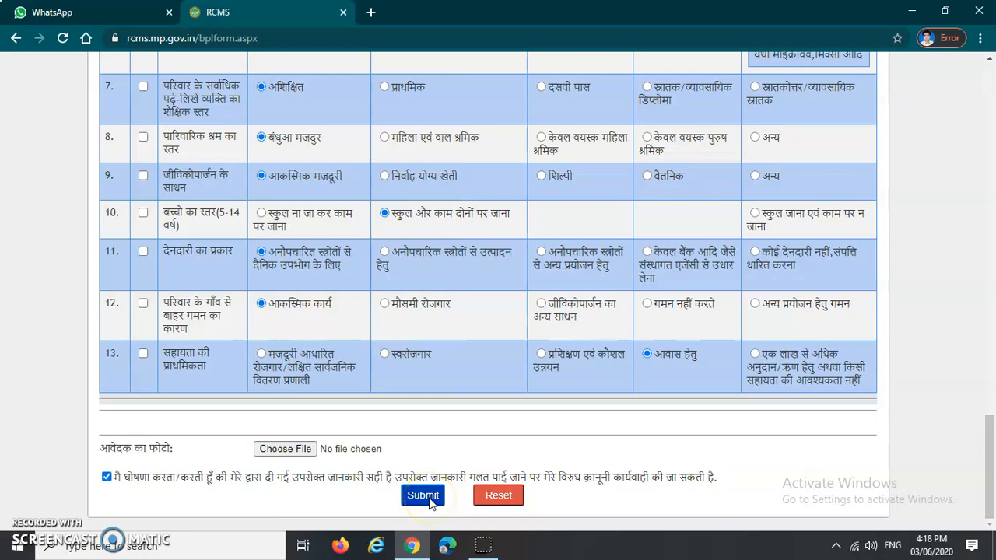
pyautogui.click(441, 445)
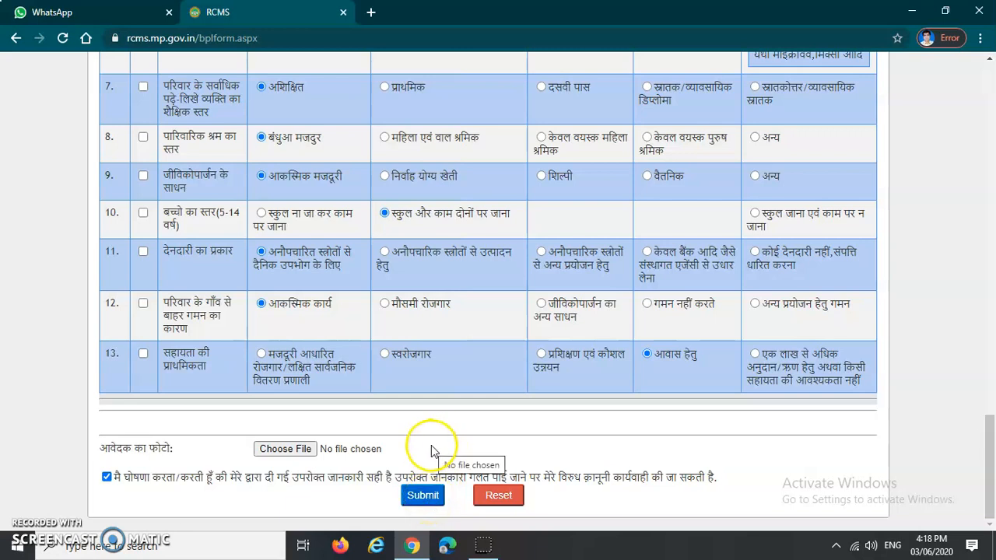